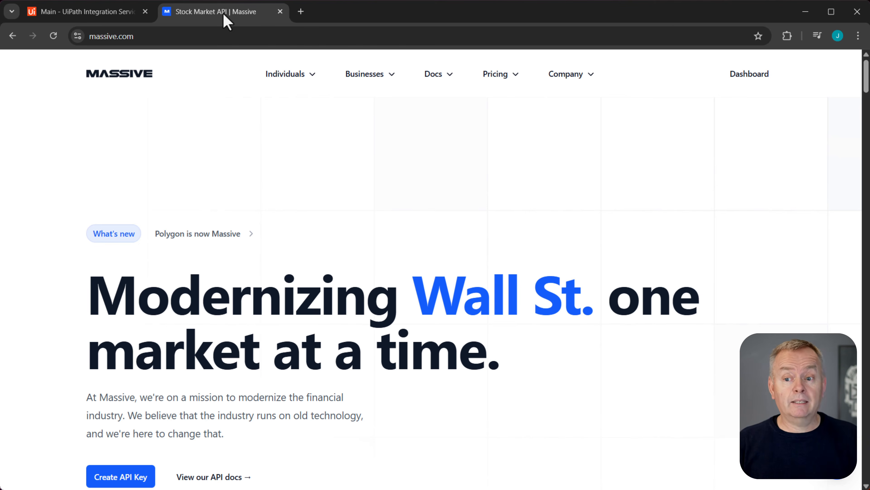
# - Open the Massive dashboard, and switch to UiPath Integration Service to begin a new connector in Connector Builder
pyautogui.click(752, 82)
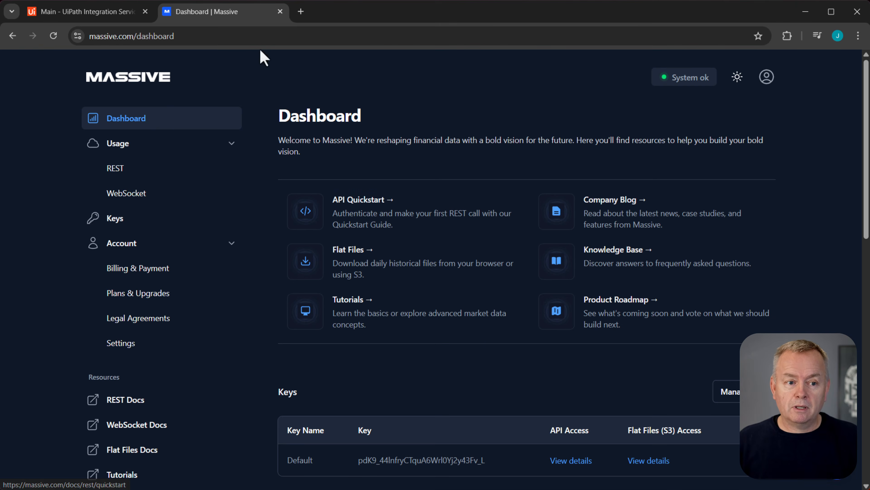
pyautogui.click(78, 15)
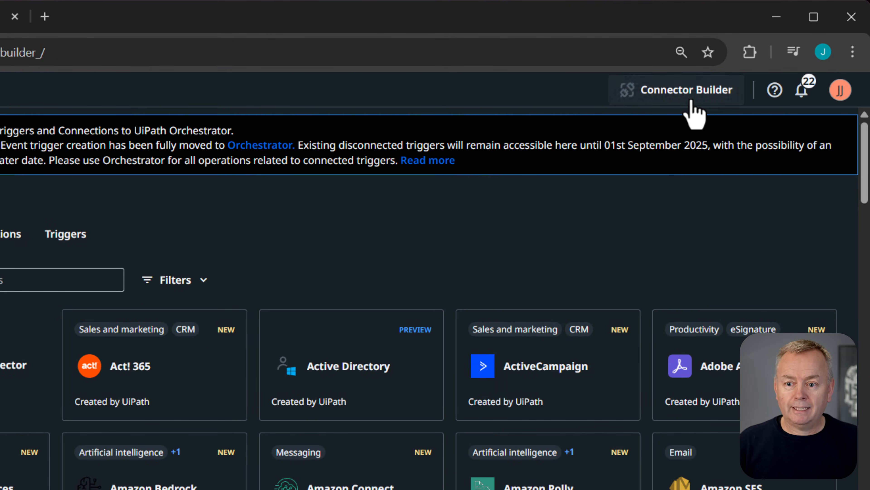
pyautogui.click(691, 103)
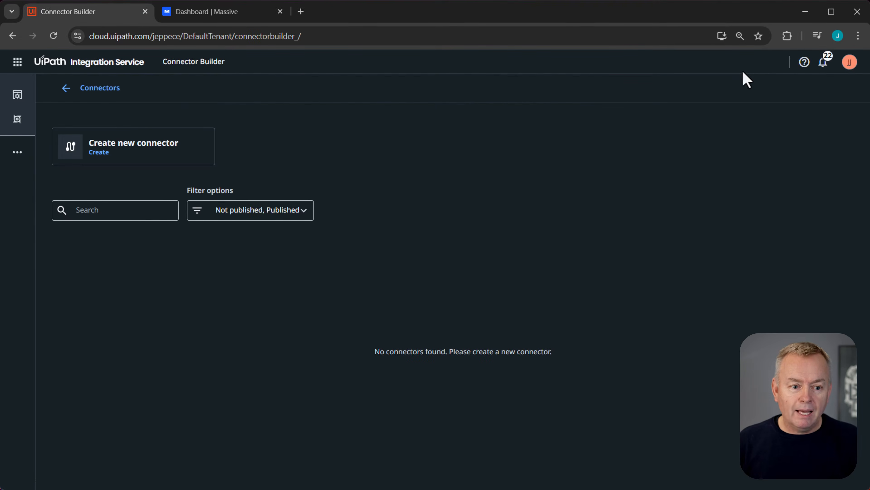
pyautogui.click(164, 150)
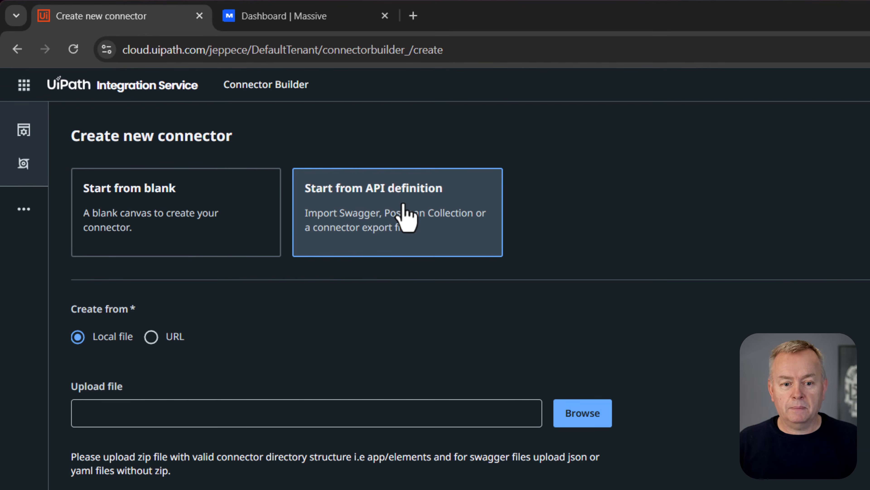
# - Create a connector from blank, naming it with the author's first name in possessive form followed by "Stock Info"
pyautogui.click(168, 222)
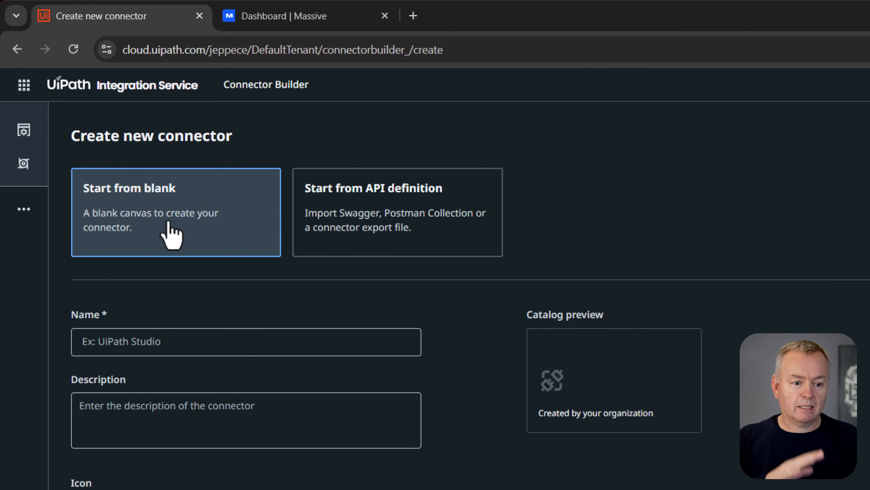
pyautogui.click(187, 347)
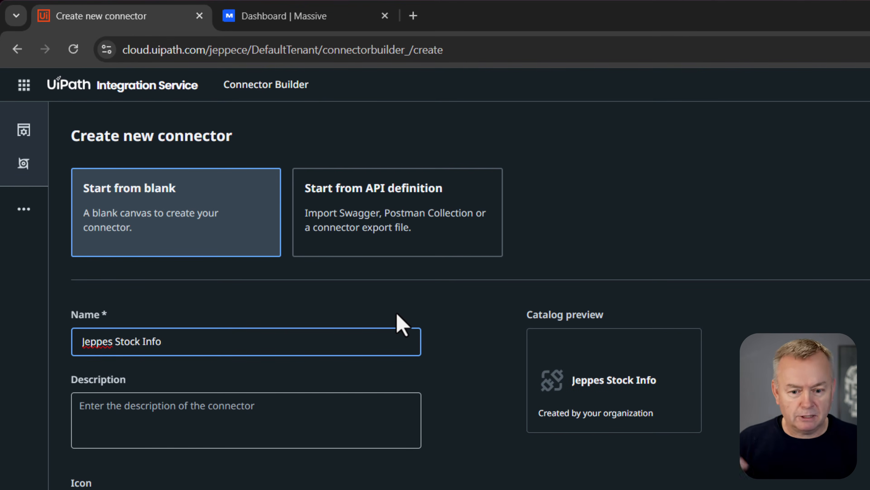
pyautogui.click(532, 489)
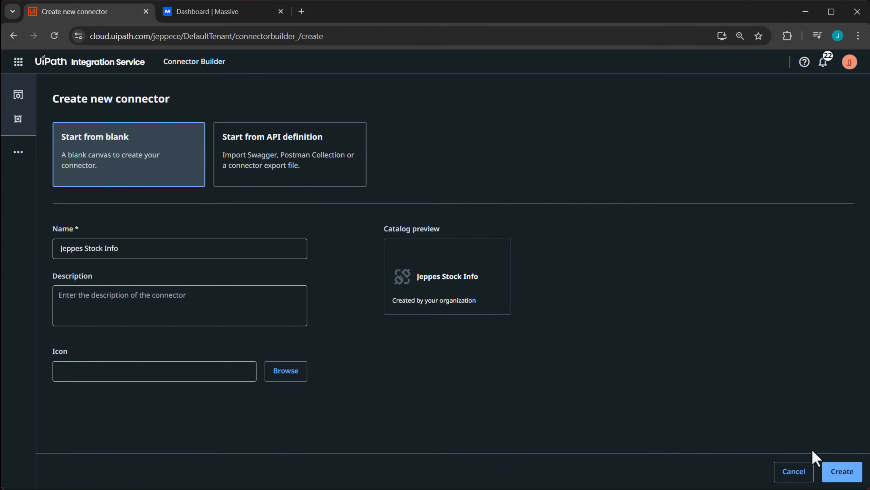
pyautogui.click(844, 473)
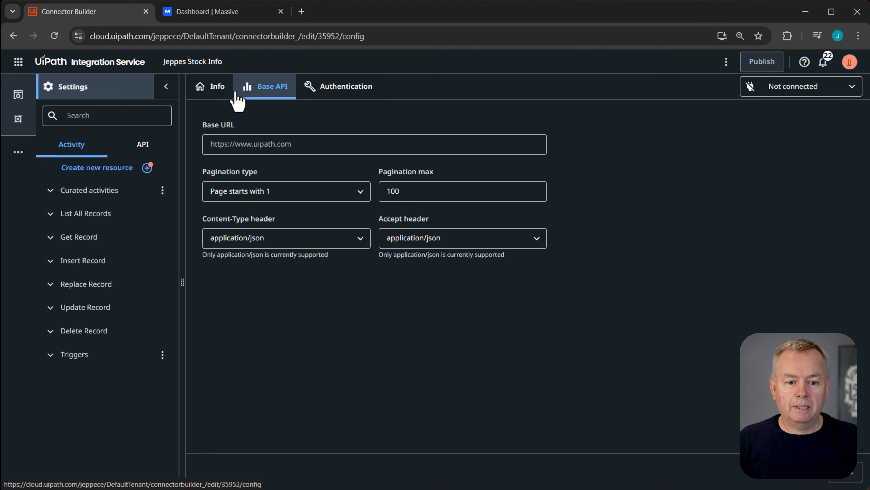
pyautogui.click(236, 13)
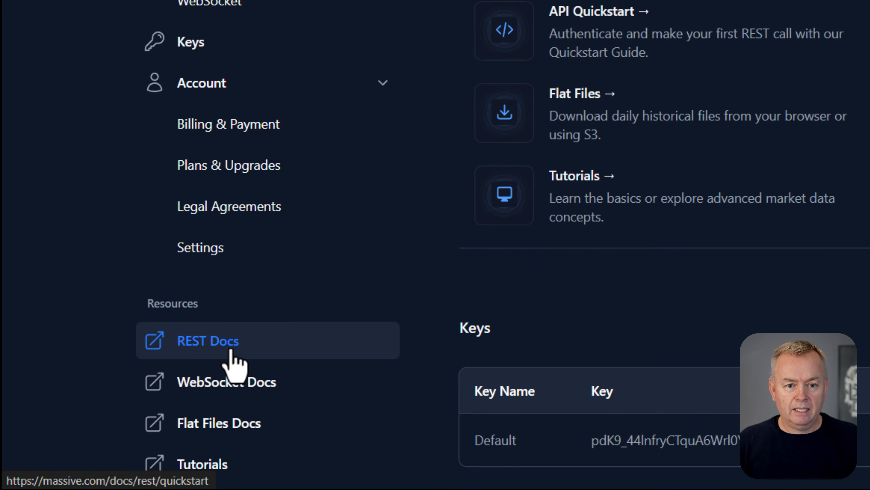
pyautogui.click(230, 350)
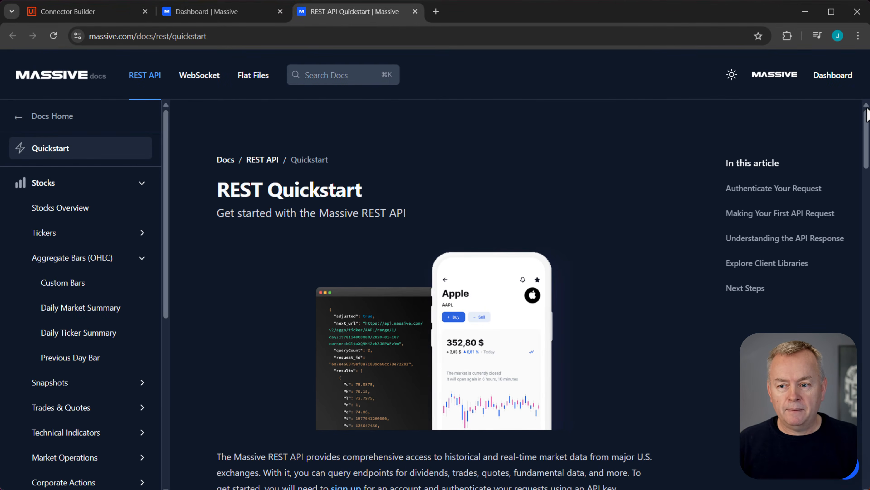
pyautogui.scroll(-10, 867, 113)
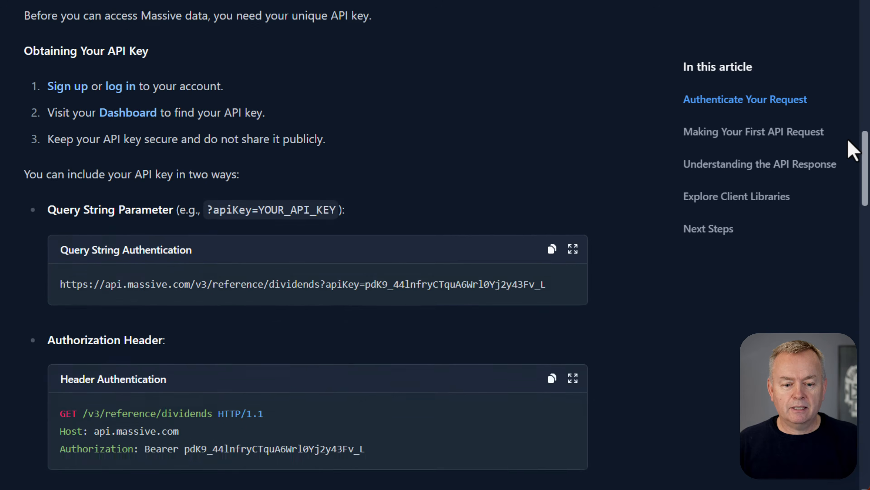
pyautogui.moveTo(848, 141); pyautogui.dragTo(849, 163)
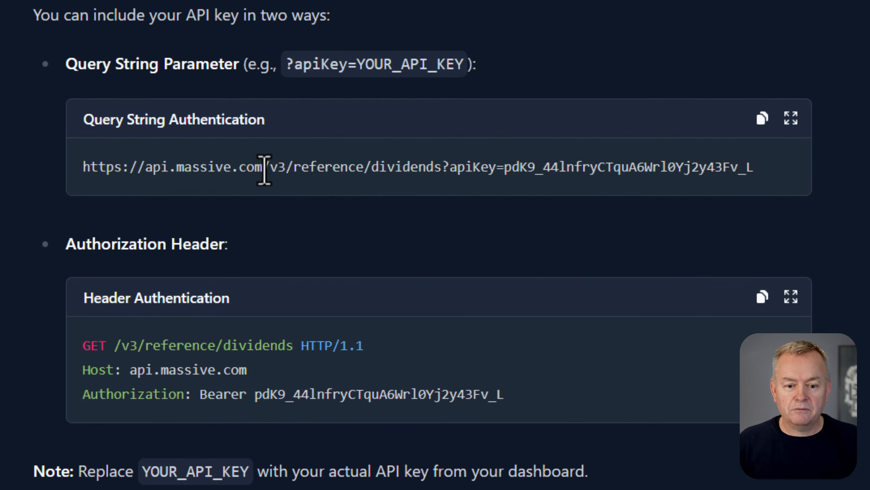
pyautogui.moveTo(264, 170); pyautogui.dragTo(72, 184)
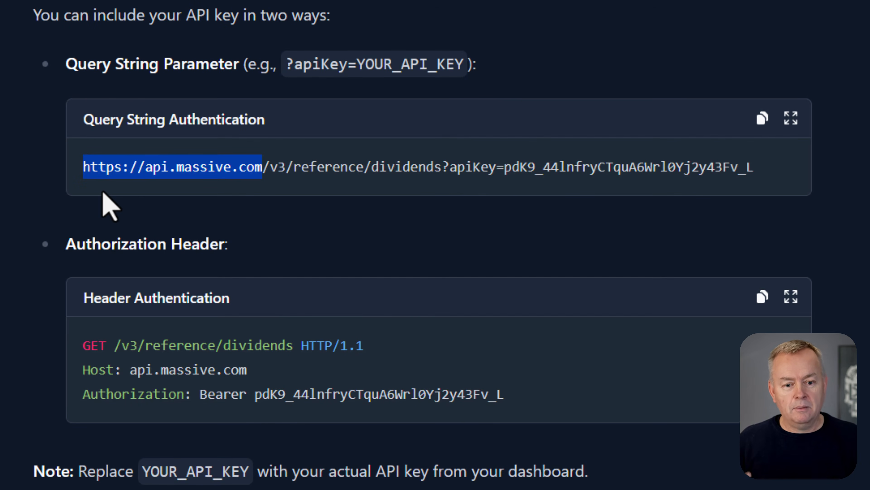
pyautogui.rightClick(163, 175)
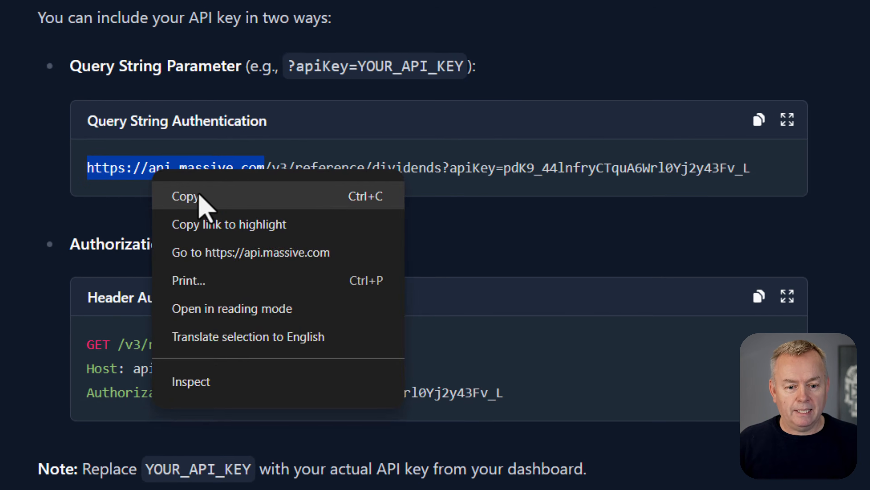
pyautogui.click(198, 194)
pyautogui.click(65, 15)
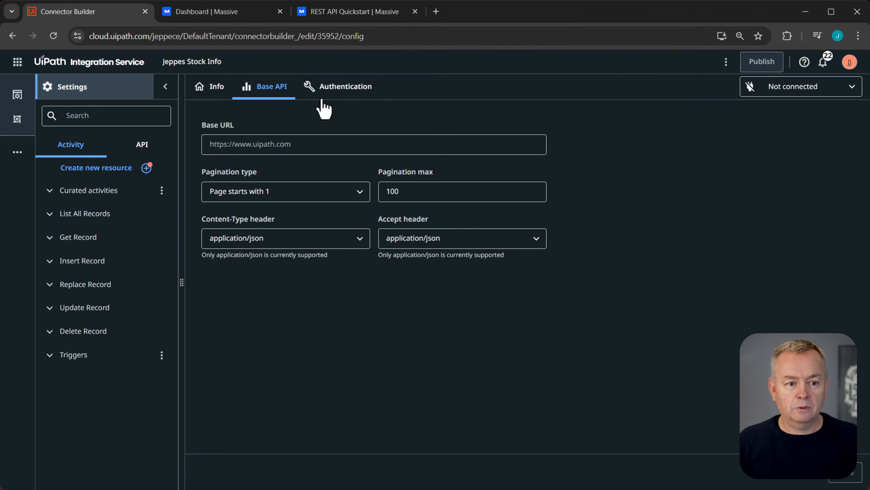
pyautogui.click(304, 146)
pyautogui.hotkey('ctrl', 'v')
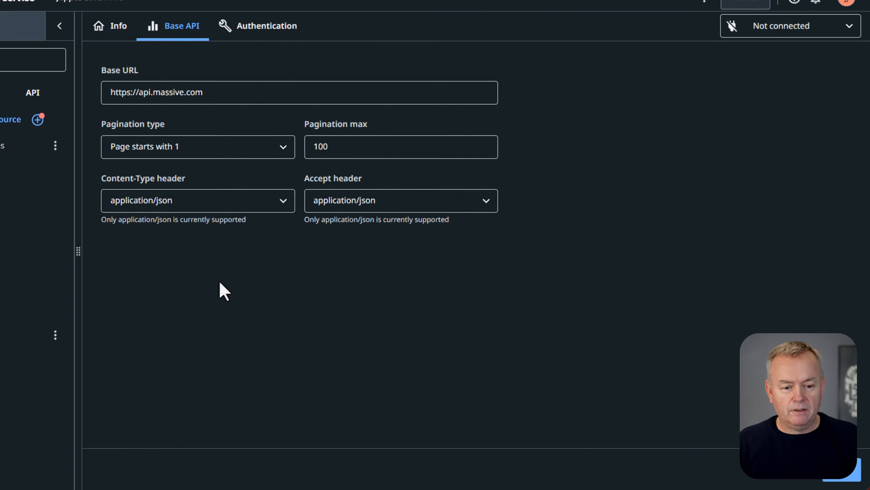
pyautogui.click(164, 140)
pyautogui.click(144, 167)
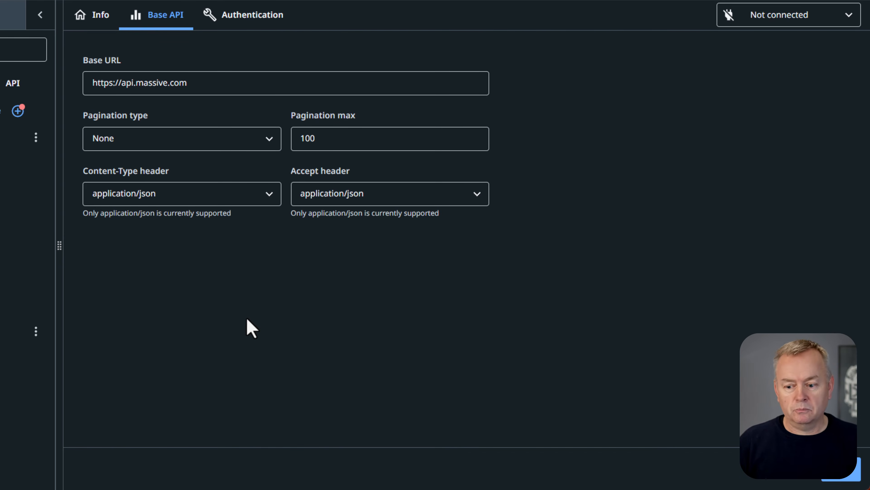
pyautogui.click(836, 469)
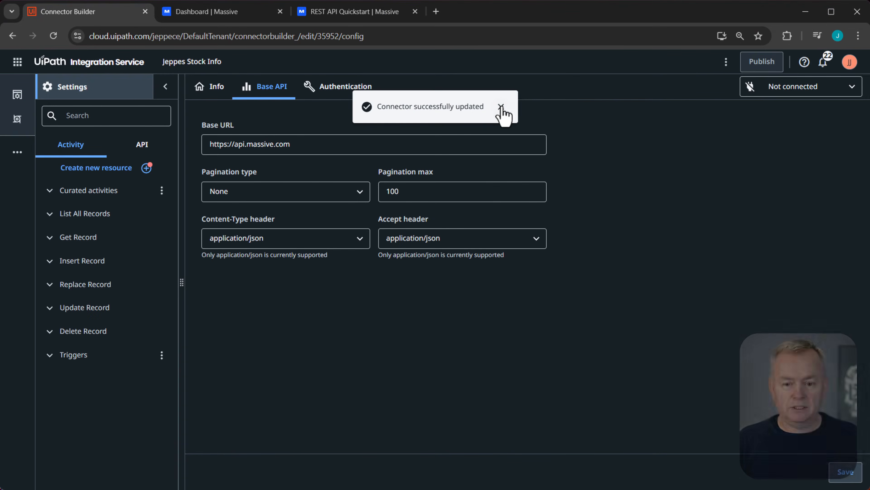
pyautogui.click(502, 107)
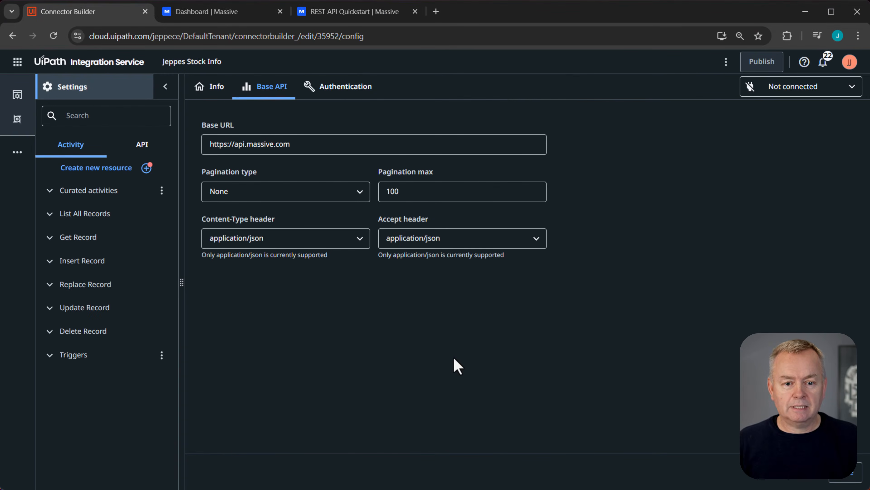
# - Set the connector's authentication type to Personal Access Token (PAT)
pyautogui.click(338, 92)
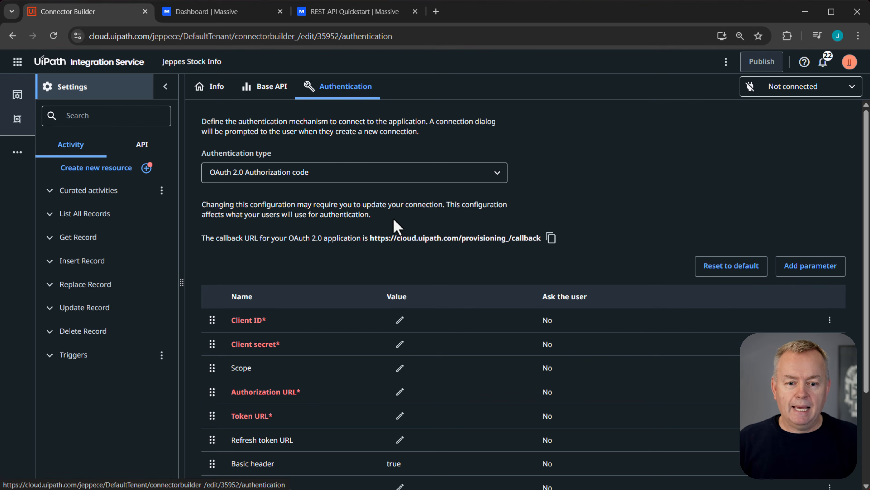
pyautogui.click(357, 176)
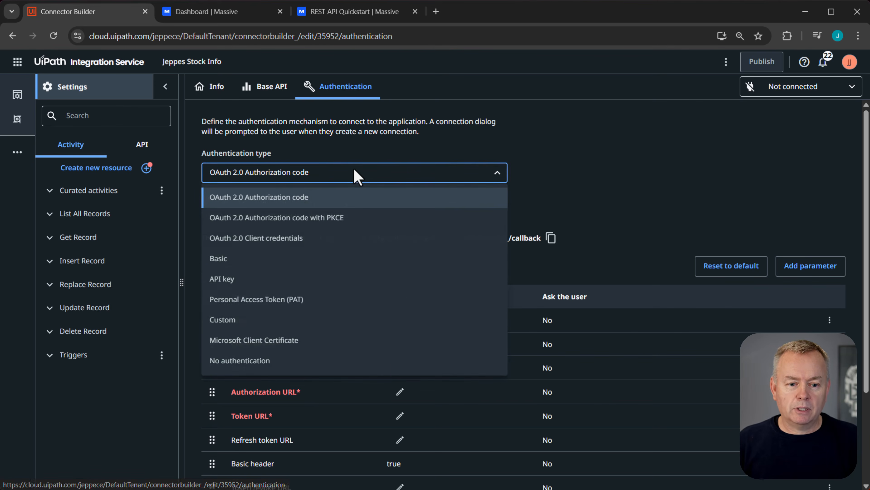
pyautogui.click(272, 307)
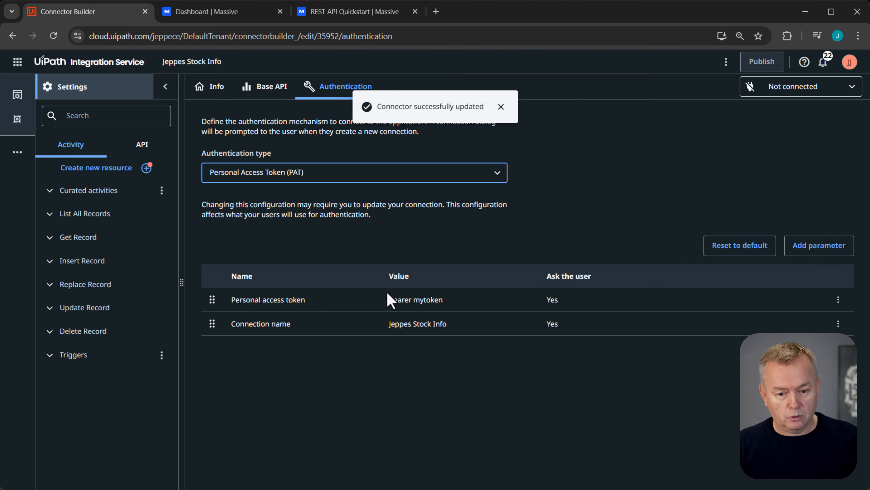
# - Edit the personal access token parameter and set Ask the user to No
pyautogui.click(838, 302)
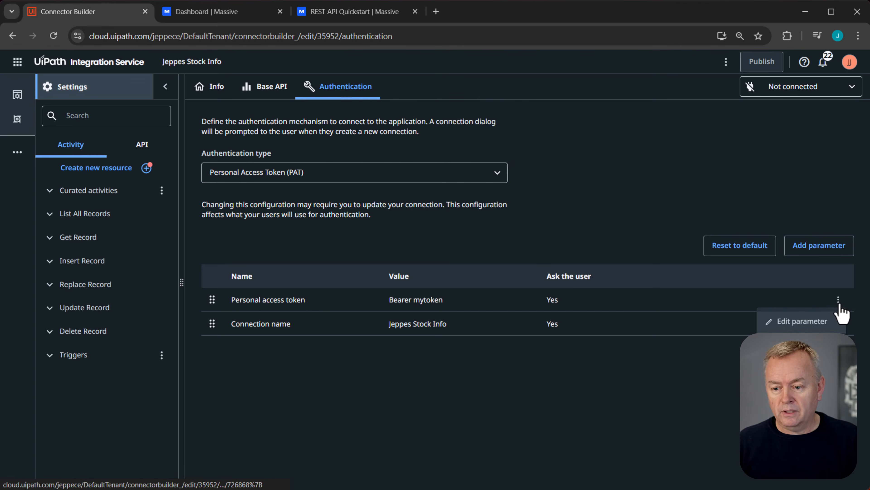
pyautogui.click(794, 322)
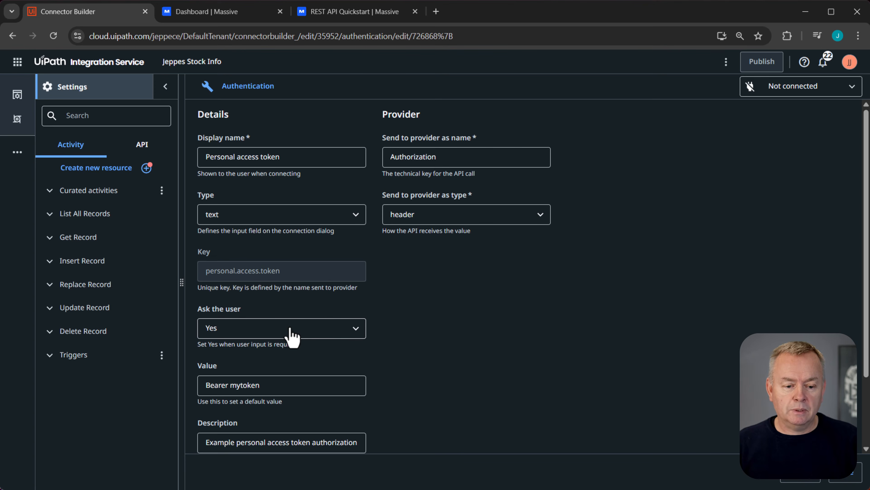
pyautogui.click(230, 325)
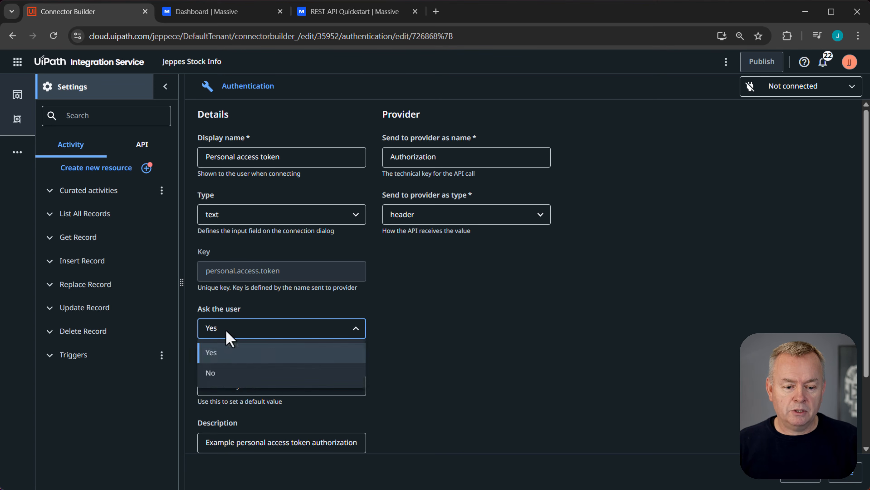
pyautogui.click(209, 372)
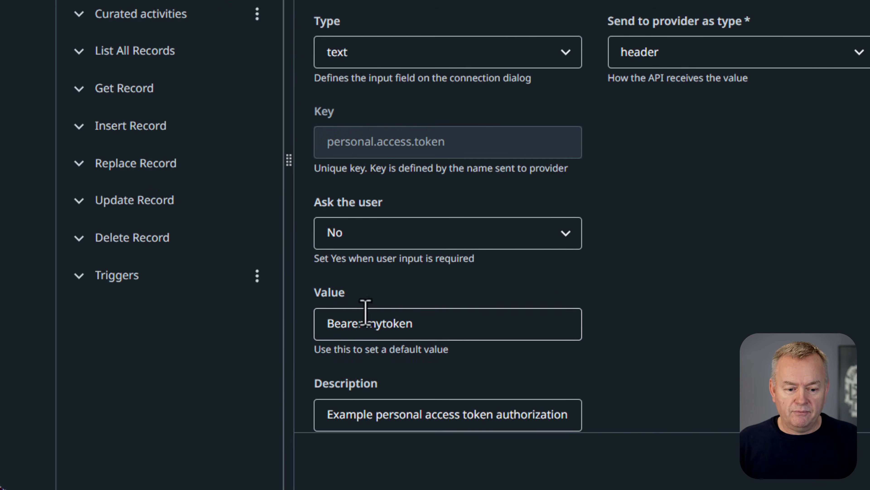
# - Replace the placeholder after "Bearer" in the token parameter's value with the API key copied from the Massive dashboard, and save
pyautogui.moveTo(329, 323); pyautogui.dragTo(453, 331)
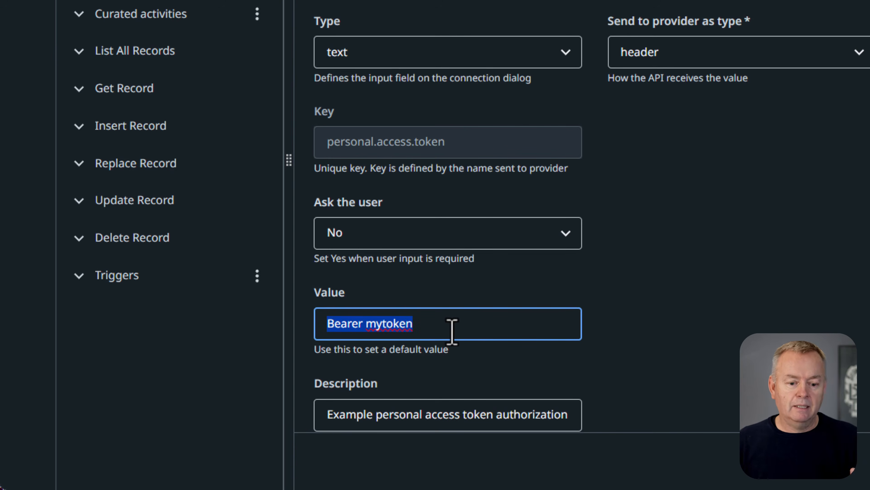
pyautogui.click(436, 324)
pyautogui.doubleClick(398, 323)
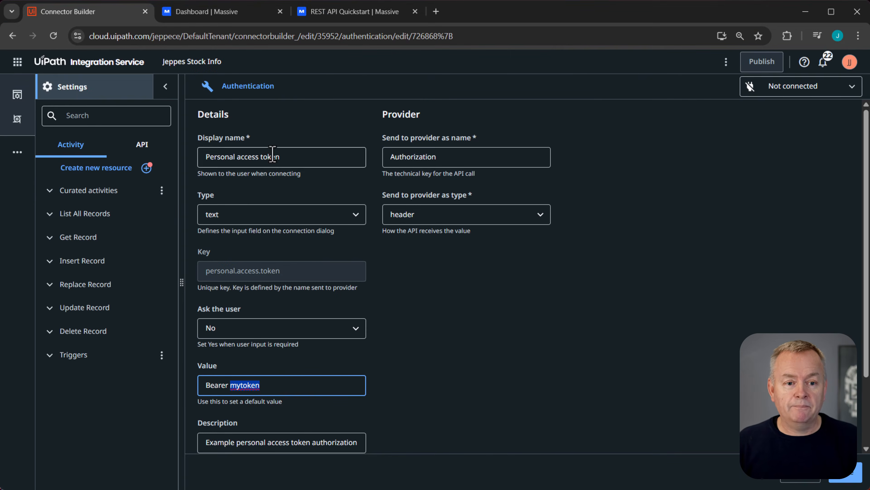
pyautogui.click(221, 14)
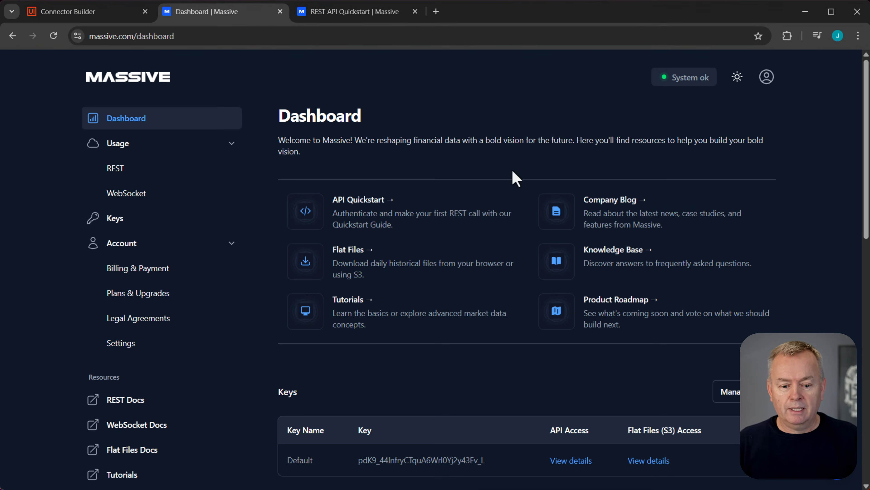
pyautogui.scroll(-5, 501, 206)
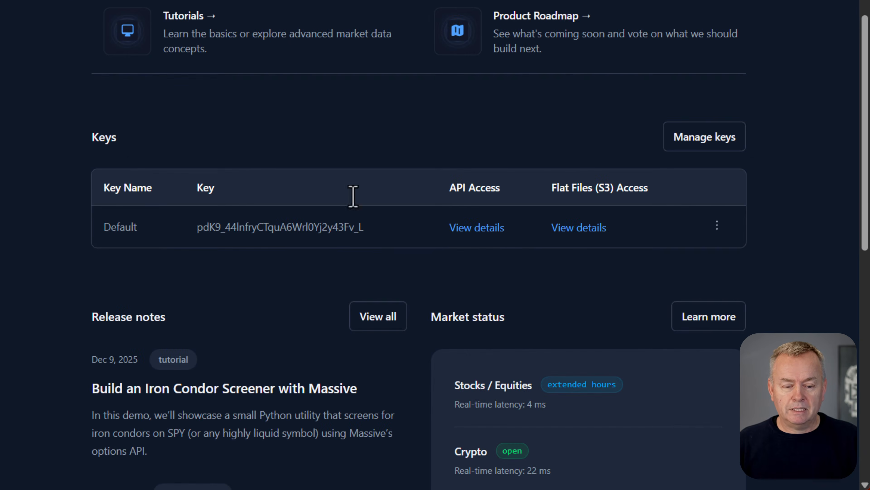
pyautogui.moveTo(377, 230); pyautogui.dragTo(200, 243)
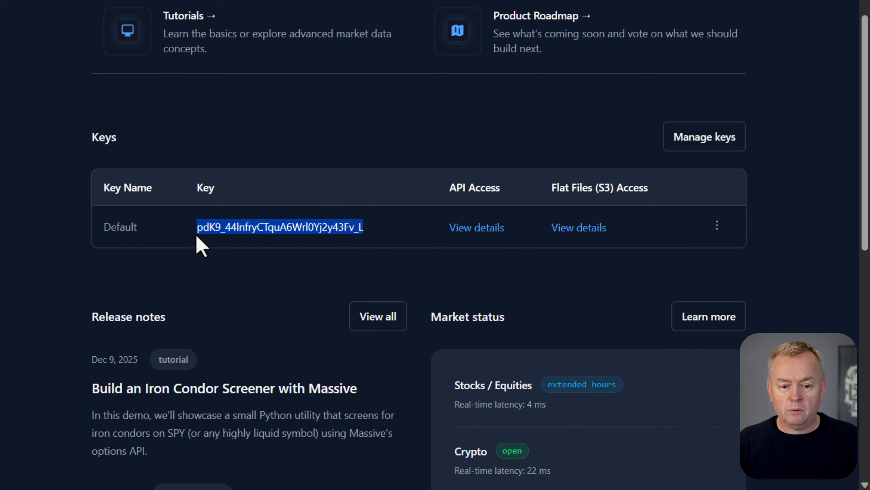
pyautogui.rightClick(218, 238)
pyautogui.click(237, 252)
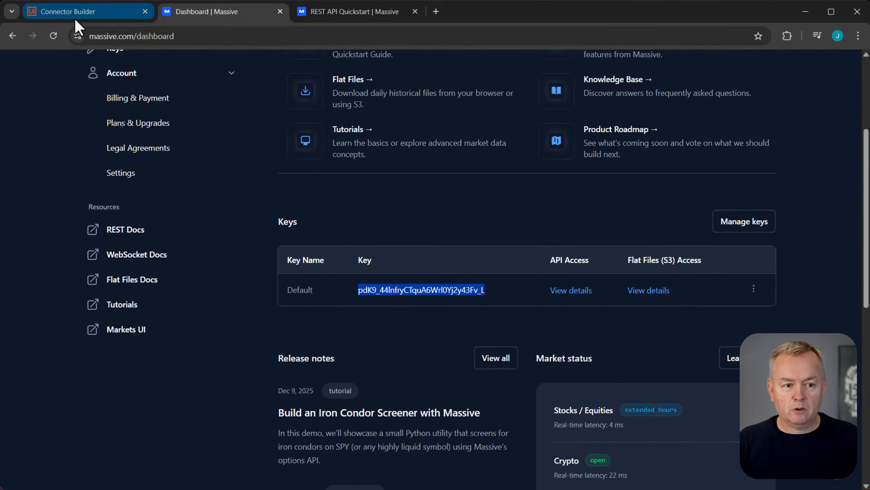
pyautogui.click(74, 12)
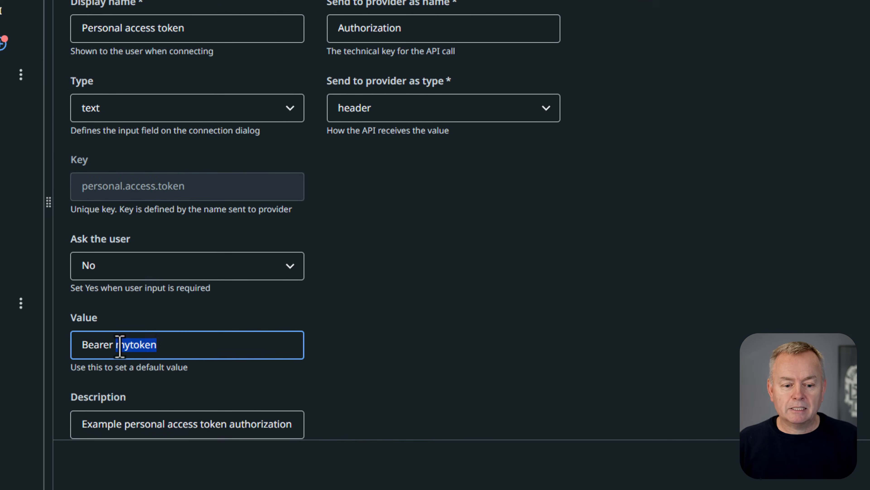
pyautogui.hotkey('ctrl', 'v')
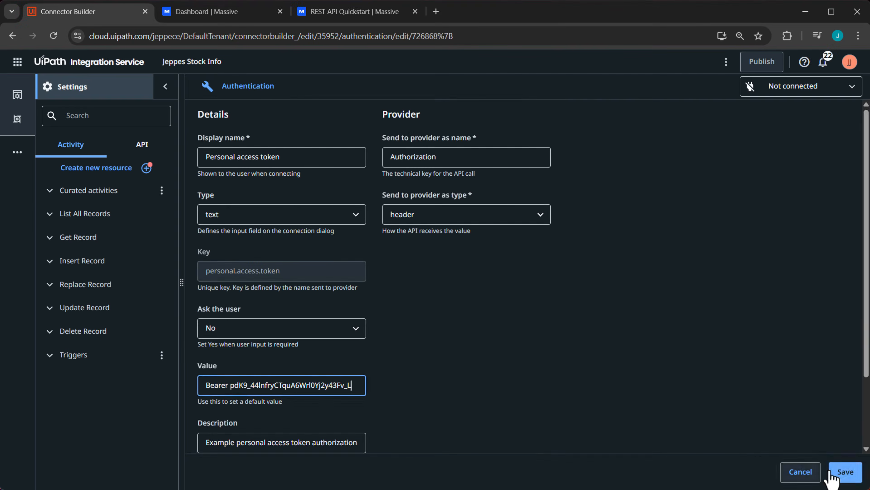
pyautogui.click(832, 472)
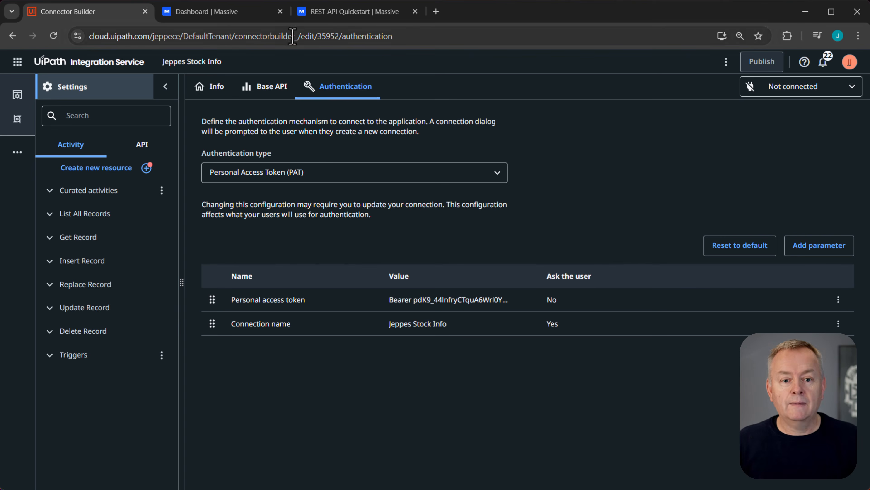
# - Switch to the Massive REST API docs and open the Daily Ticker Summary page under Stocks, Aggregate Bars (OHLC)
pyautogui.click(324, 13)
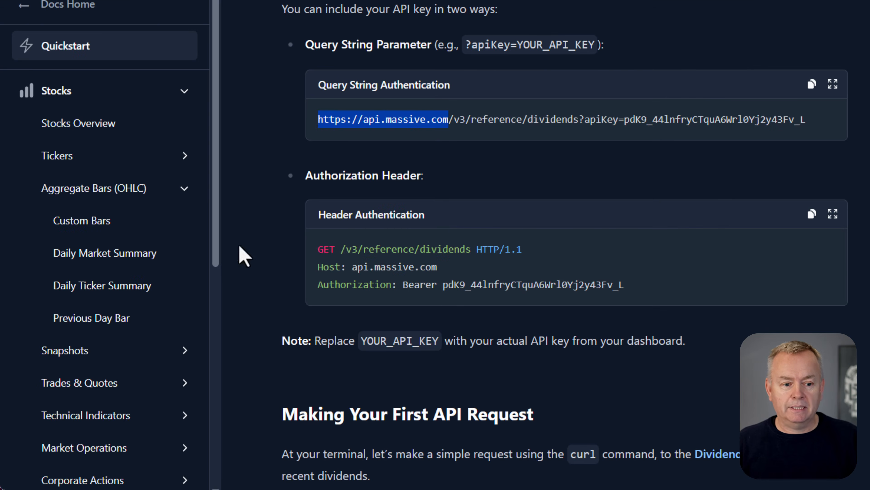
pyautogui.click(187, 188)
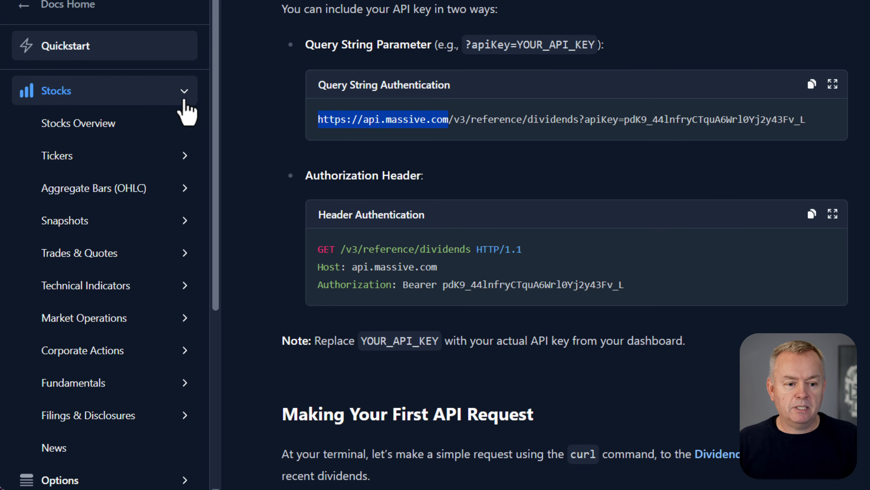
pyautogui.click(184, 100)
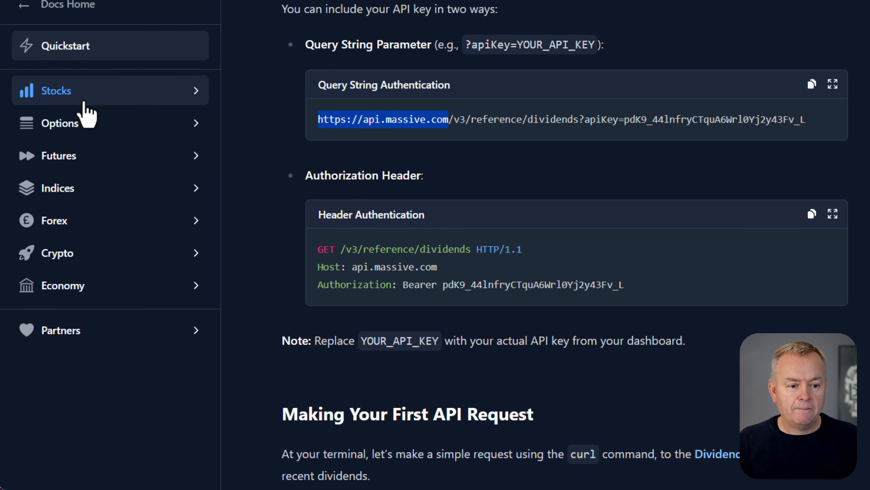
pyautogui.click(196, 96)
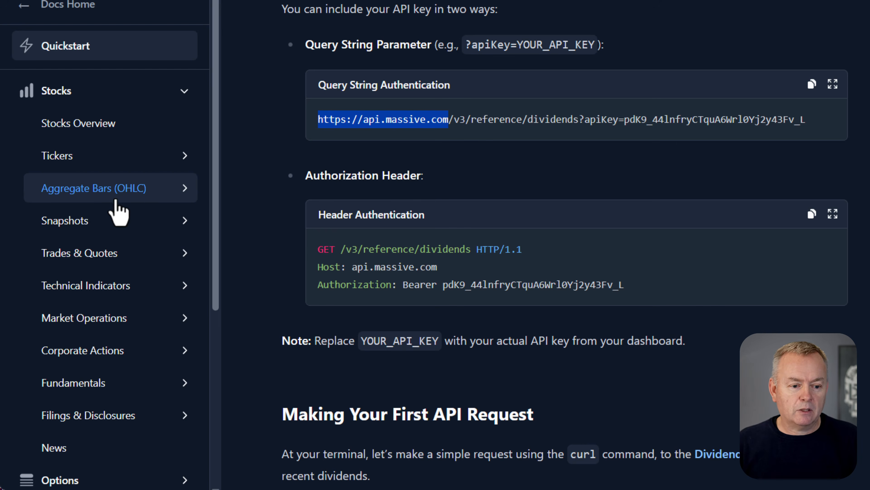
pyautogui.click(110, 194)
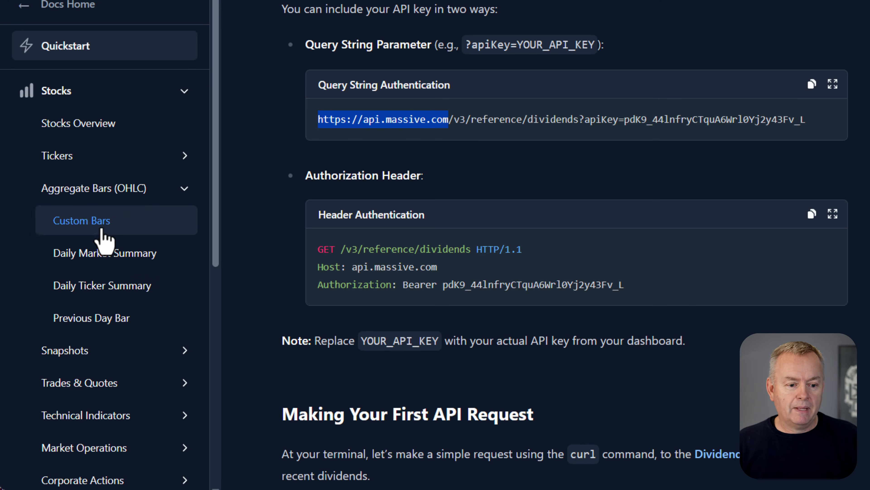
pyautogui.click(132, 294)
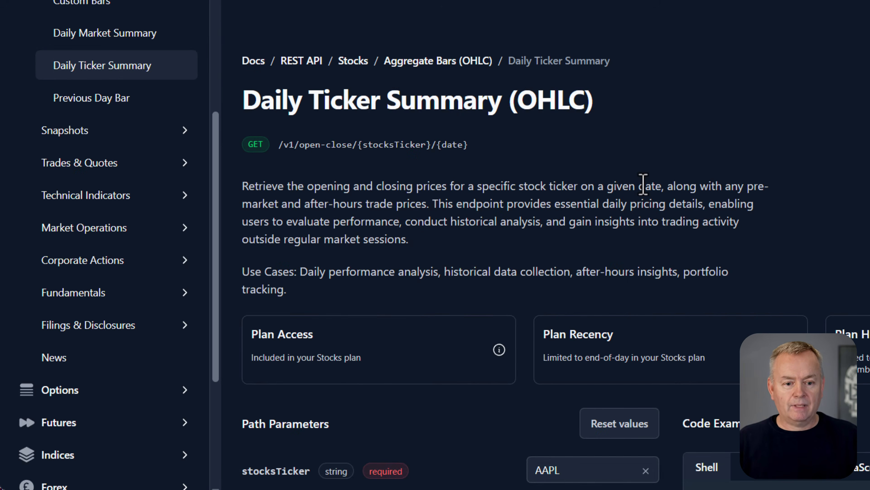
# - Copy the Daily Ticker Summary endpoint path /v1/open-close/{stocksTicker}/{date}
pyautogui.moveTo(471, 146); pyautogui.dragTo(278, 148)
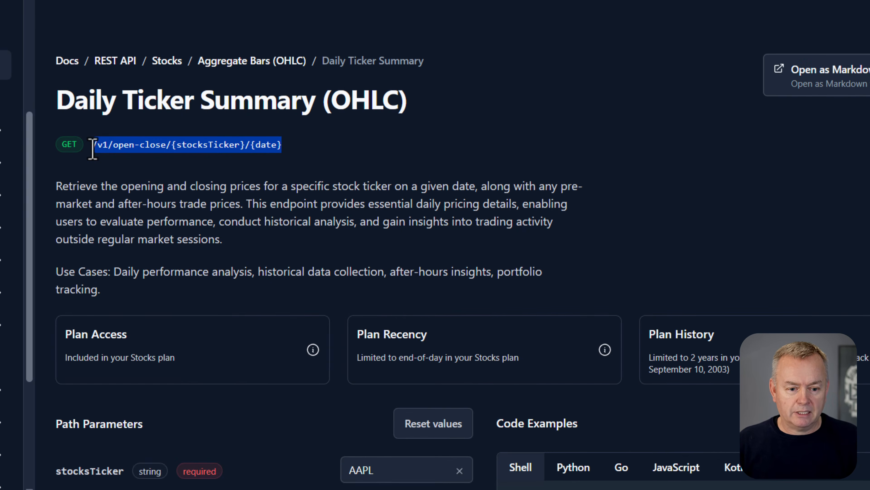
pyautogui.rightClick(123, 149)
pyautogui.click(138, 165)
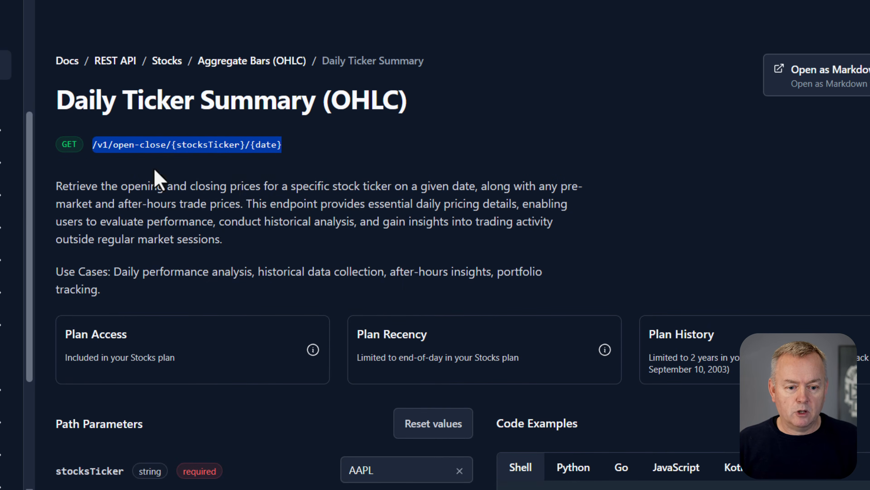
pyautogui.click(237, 193)
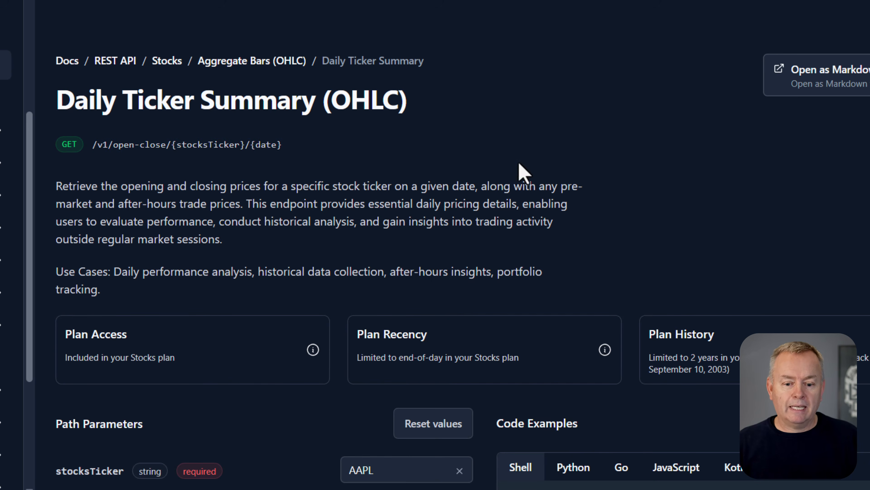
# - Examine the endpoint's path and query parameters and the close and high fields in its sample response
pyautogui.scroll(-4, 521, 173)
pyautogui.scroll(-4, 516, 161)
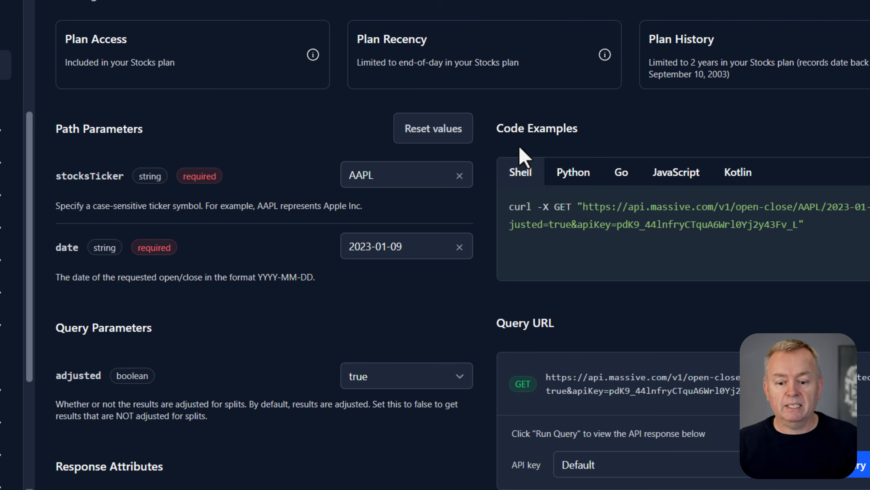
pyautogui.scroll(-15, 517, 164)
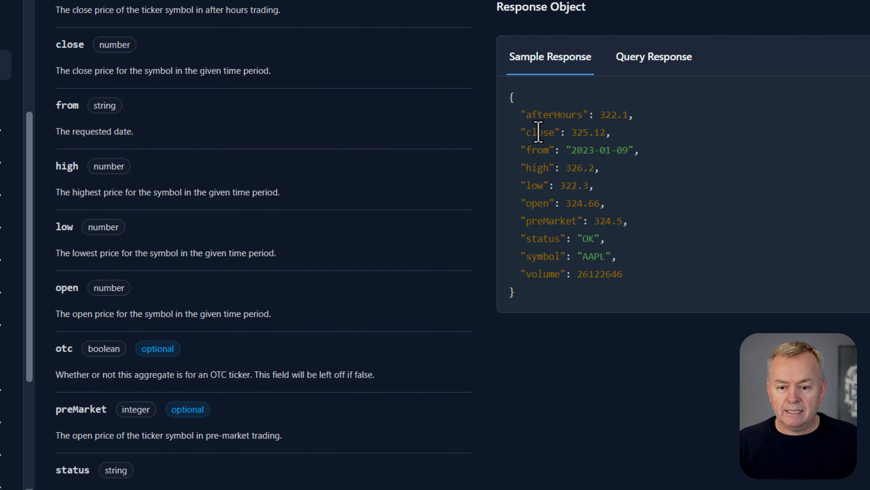
pyautogui.moveTo(517, 133); pyautogui.dragTo(626, 139)
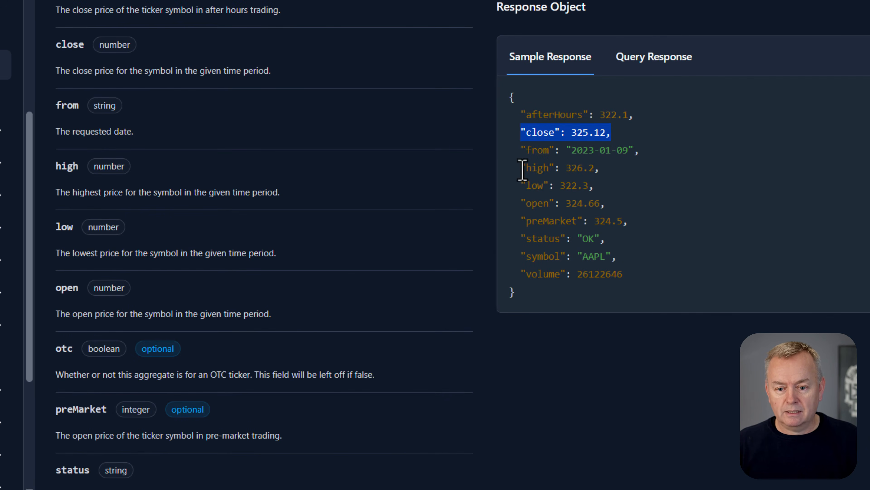
pyautogui.moveTo(524, 168); pyautogui.dragTo(598, 168)
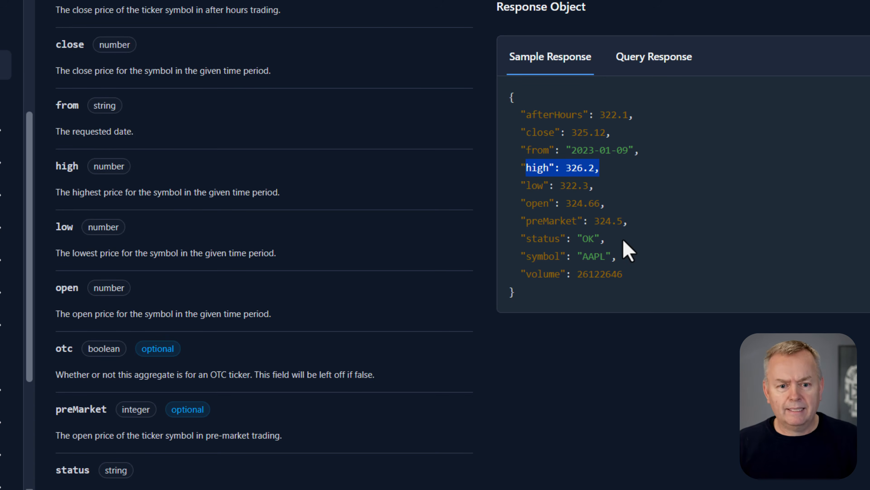
pyautogui.click(586, 352)
pyautogui.scroll(15, 587, 352)
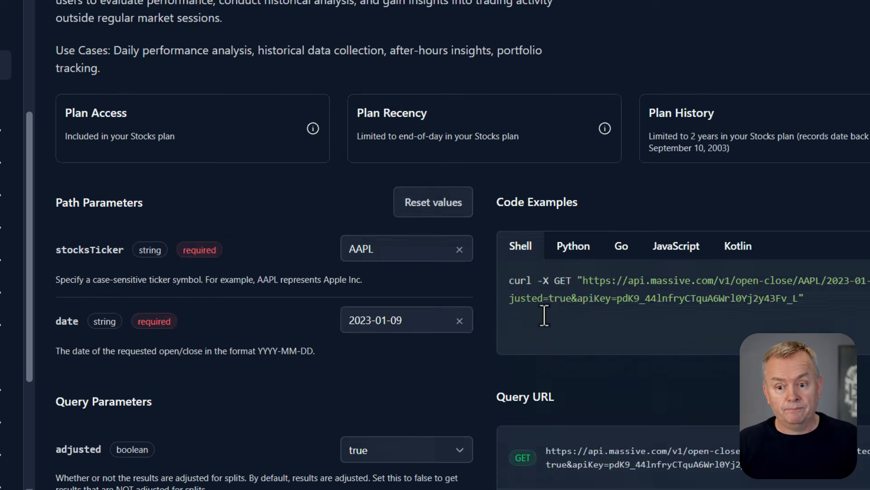
pyautogui.scroll(6, 312, 131)
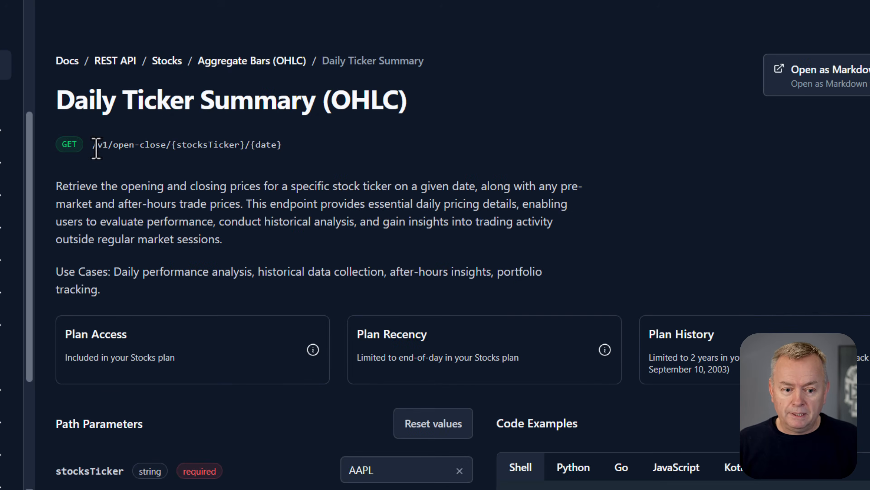
# - Back in the UiPath connector, start a new resource with the copied path, keeping a single leading slash: /v1/open-close/{stocksTicker}/{date}
pyautogui.click(86, 12)
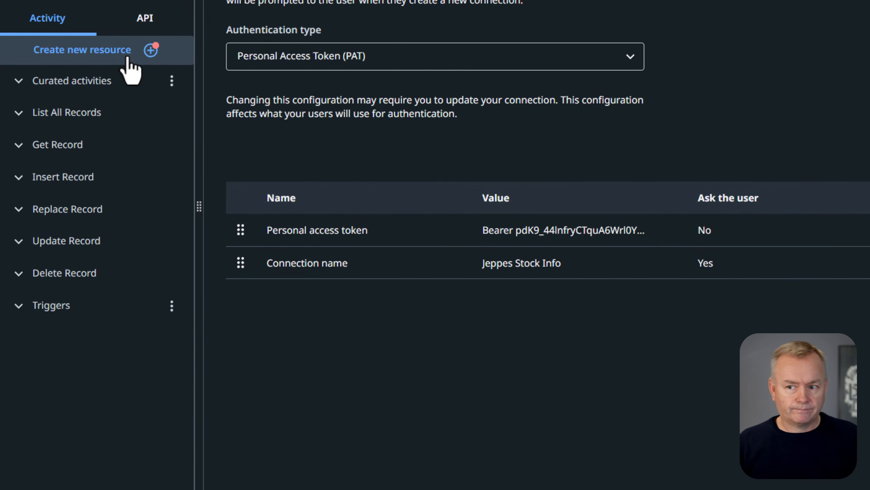
pyautogui.click(129, 59)
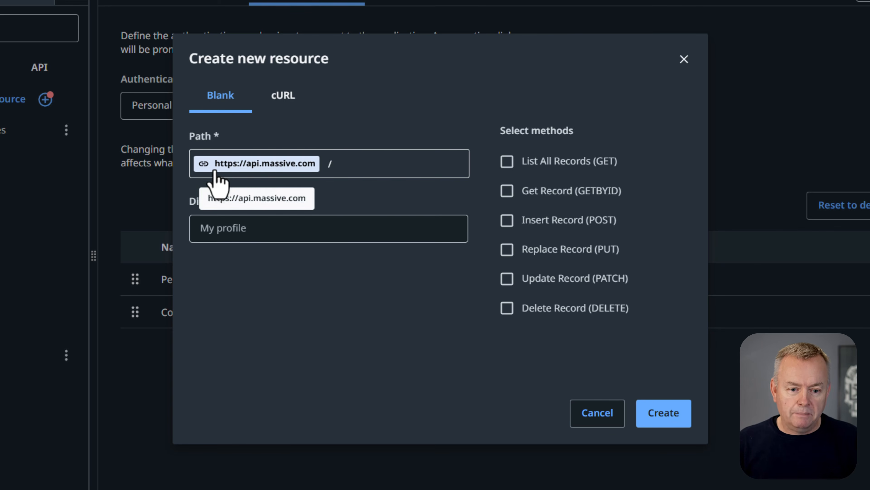
pyautogui.click(356, 161)
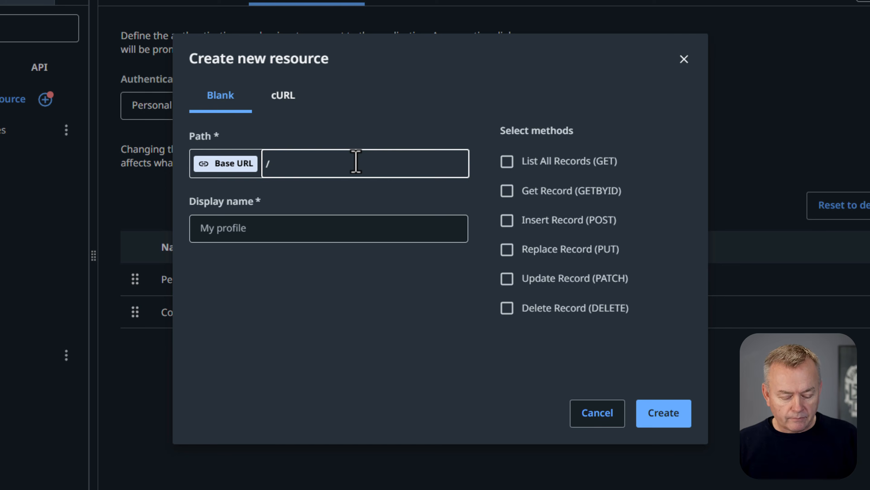
pyautogui.hotkey('ctrl', 'v')
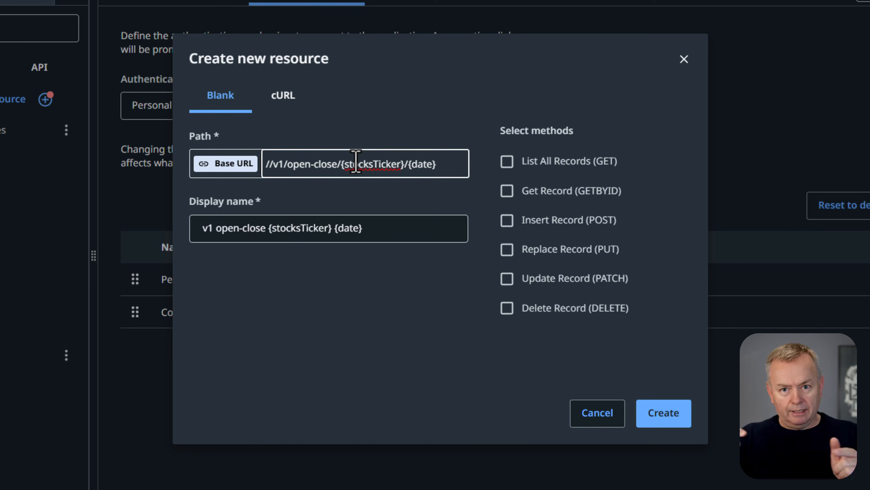
pyautogui.click(270, 163)
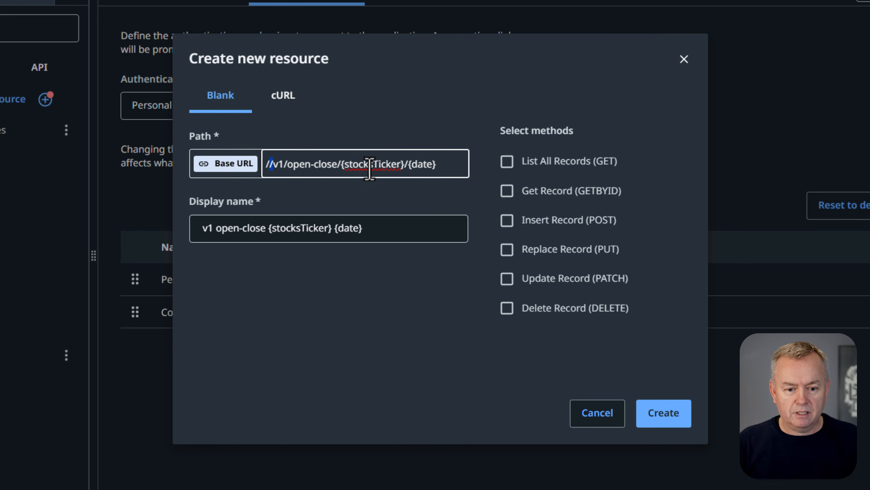
pyautogui.press('BackSpace')
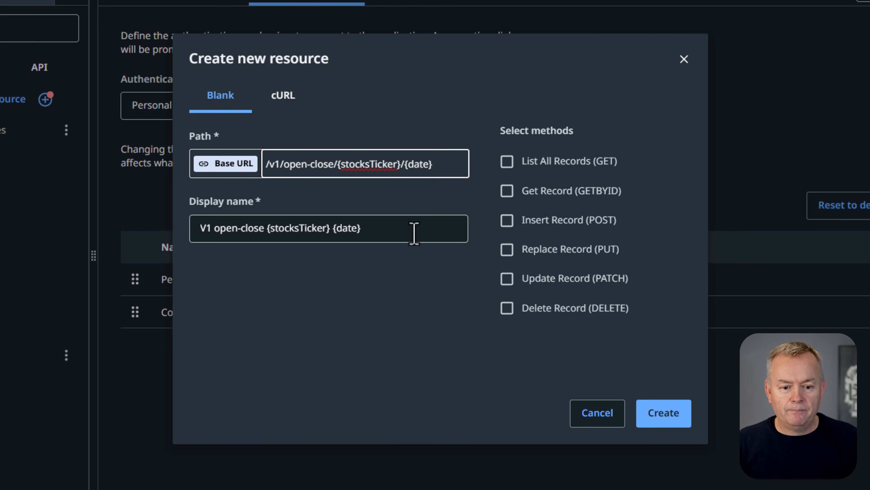
# - Set the resource's display name to StockDateSummary, select the Get Record (GETBYID) method and create it
pyautogui.moveTo(414, 233); pyautogui.dragTo(195, 262)
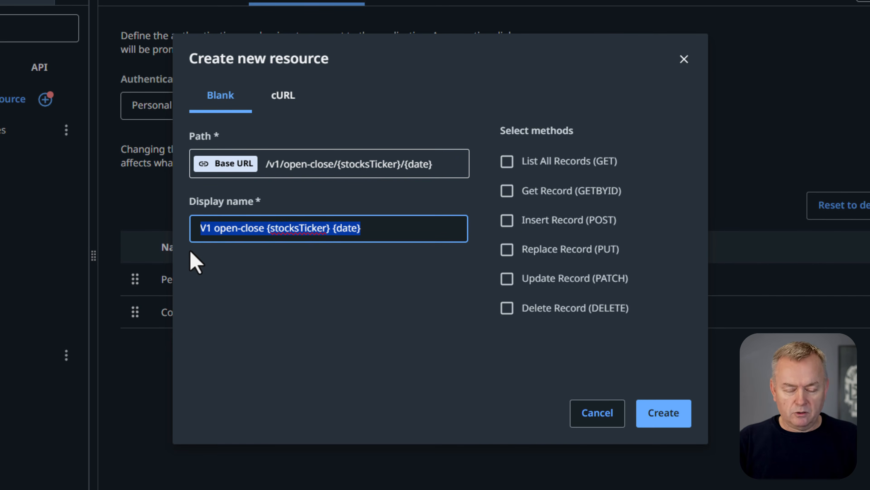
pyautogui.write('StockDateSummary')
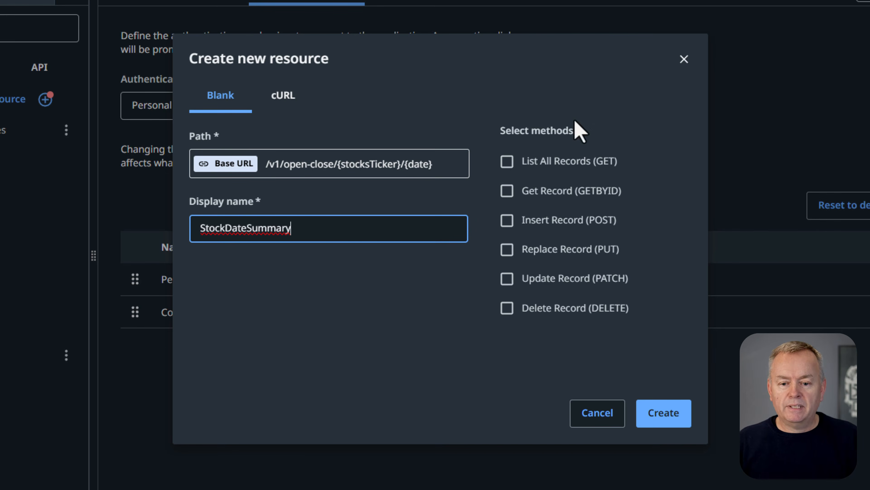
pyautogui.click(525, 198)
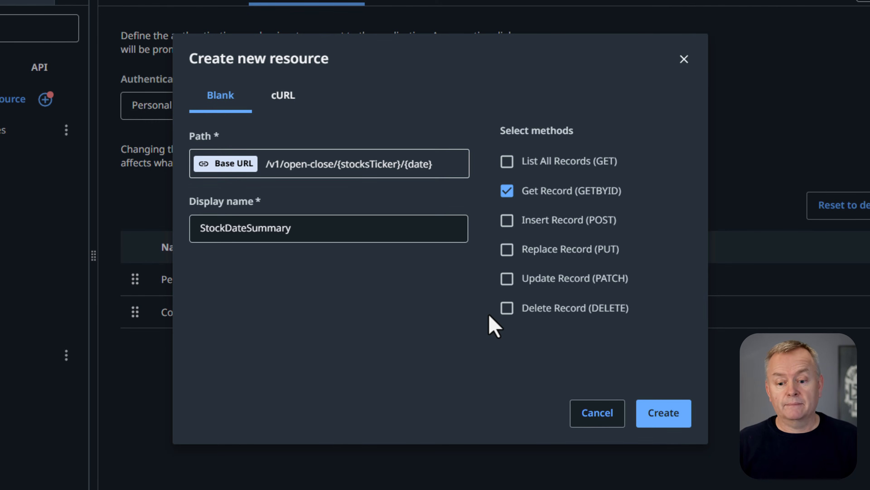
pyautogui.click(667, 416)
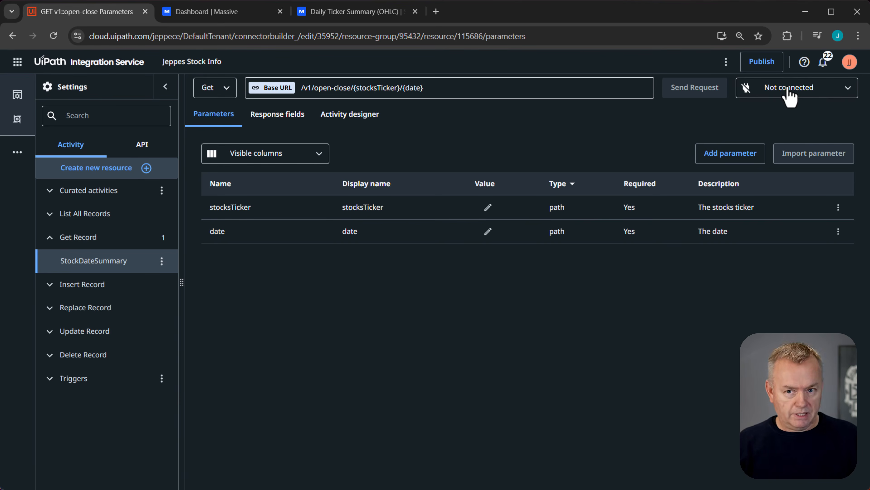
# - Add a connection for the connector stored in My Workspace, closing the Autopilot chat in the authentication window before connecting
pyautogui.click(788, 97)
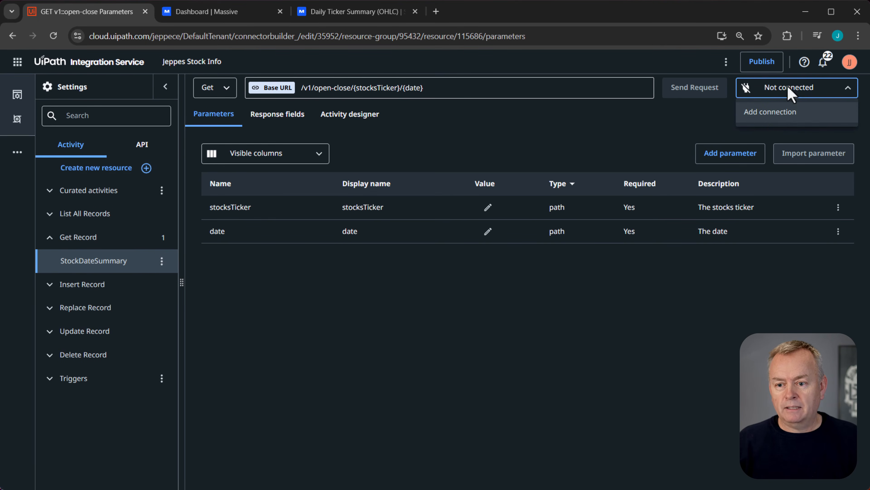
pyautogui.click(771, 112)
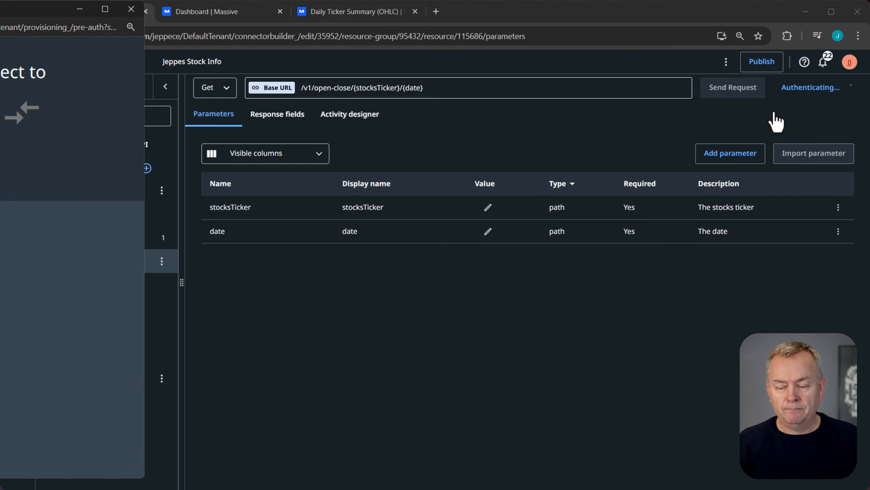
pyautogui.moveTo(34, 9); pyautogui.dragTo(394, 15)
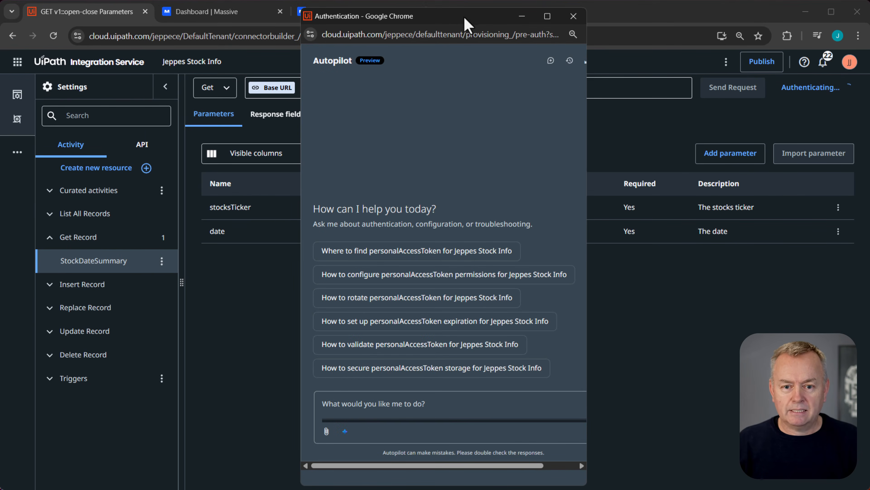
pyautogui.moveTo(466, 24); pyautogui.dragTo(405, 22)
pyautogui.moveTo(527, 108); pyautogui.dragTo(673, 108)
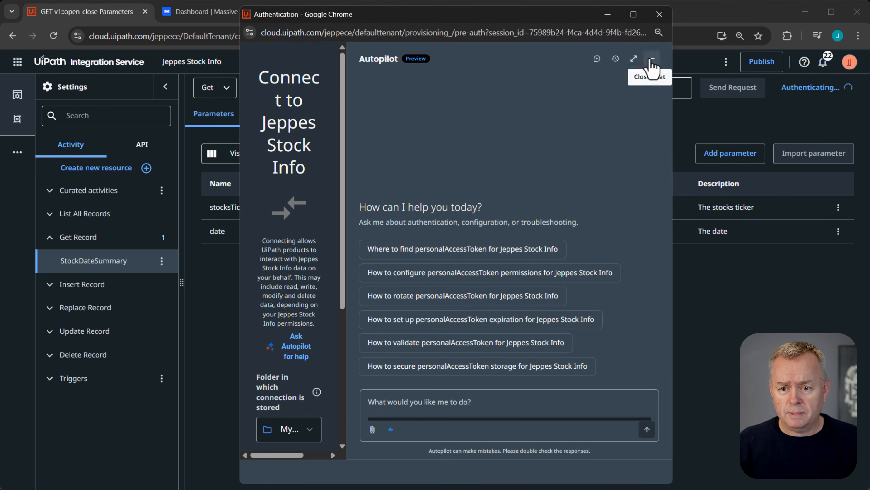
pyautogui.click(651, 58)
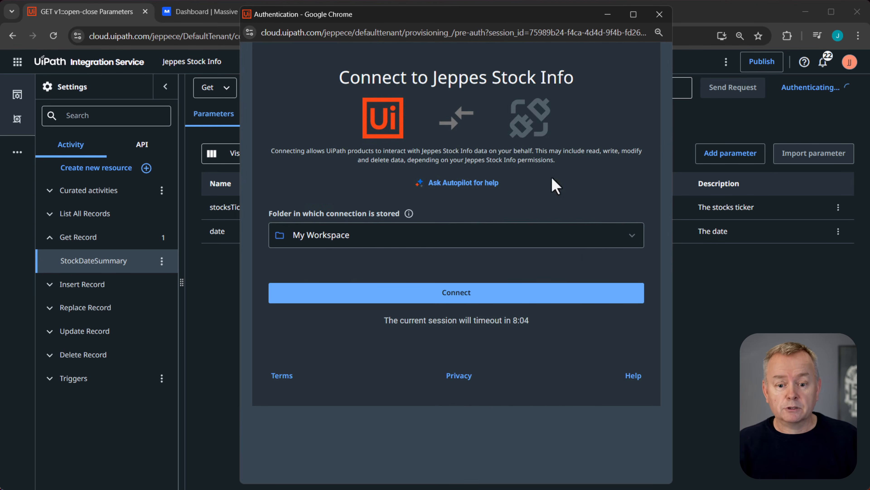
pyautogui.click(461, 301)
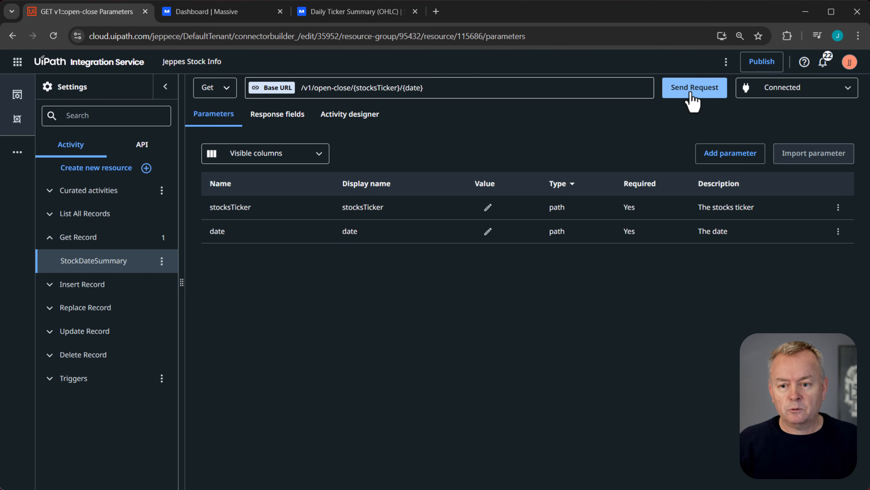
# - Send a test request for date 2025-12-15 and stocksTicker PATH, overwriting the resource fields, and check the symbol and high values in the response
pyautogui.click(703, 93)
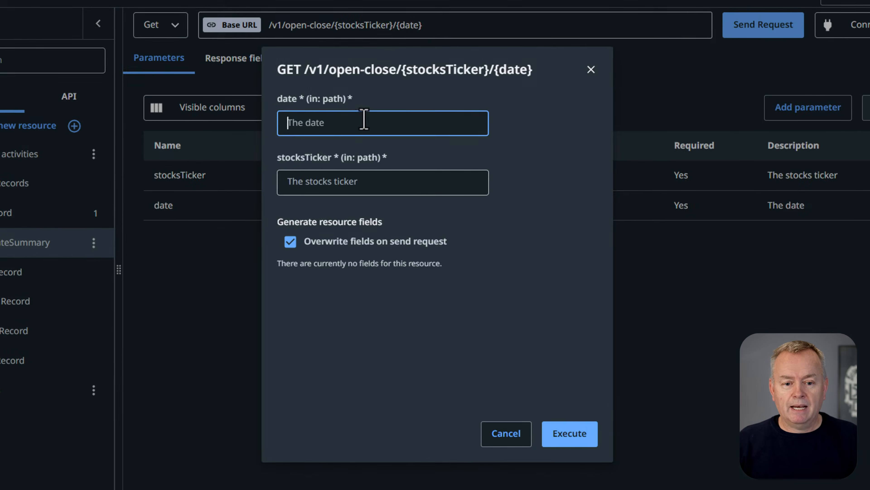
pyautogui.write('2025-12-15')
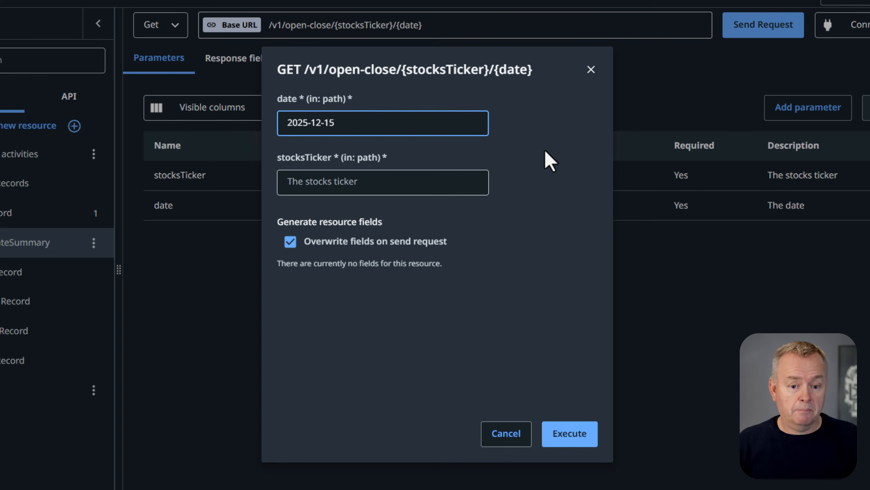
pyautogui.click(373, 179)
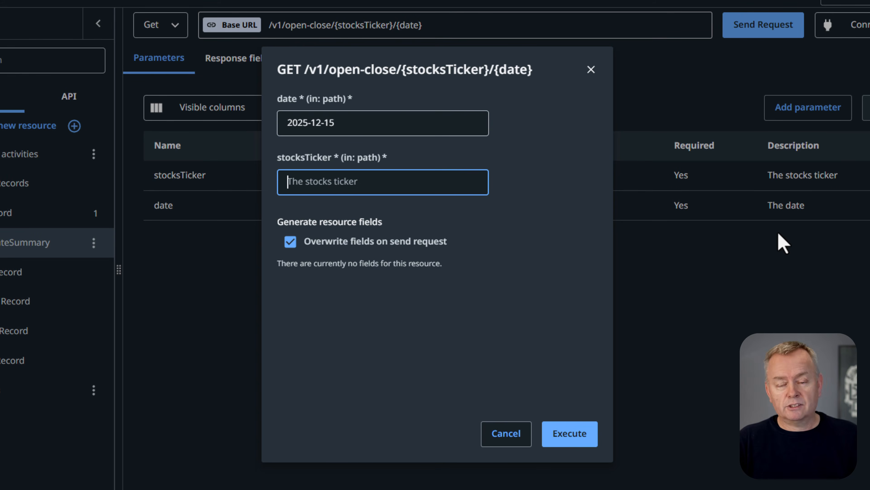
pyautogui.write('PATH')
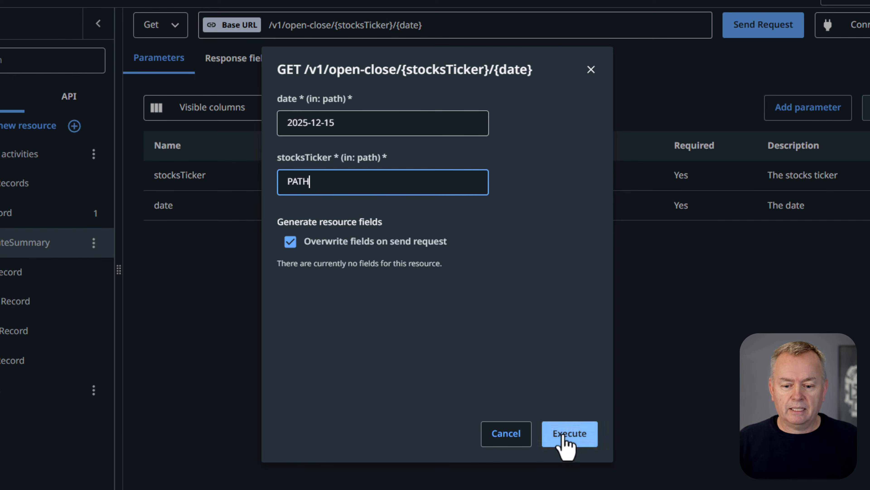
pyautogui.click(566, 442)
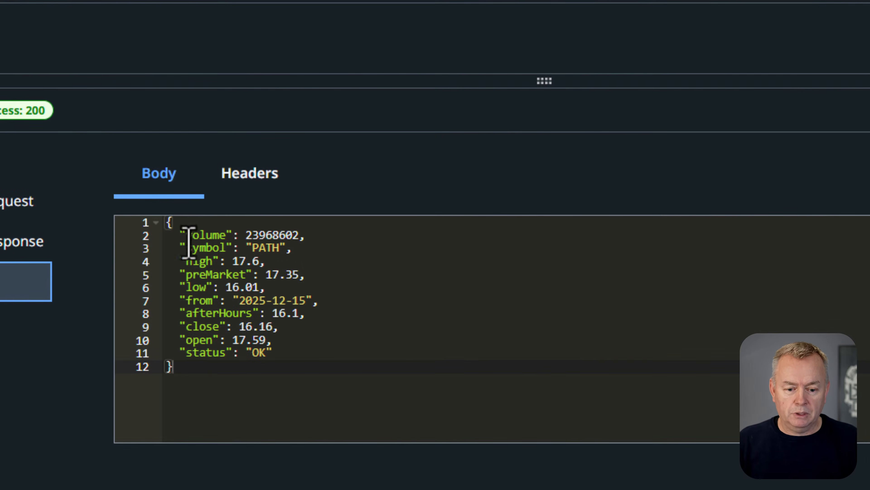
pyautogui.moveTo(182, 248); pyautogui.dragTo(323, 250)
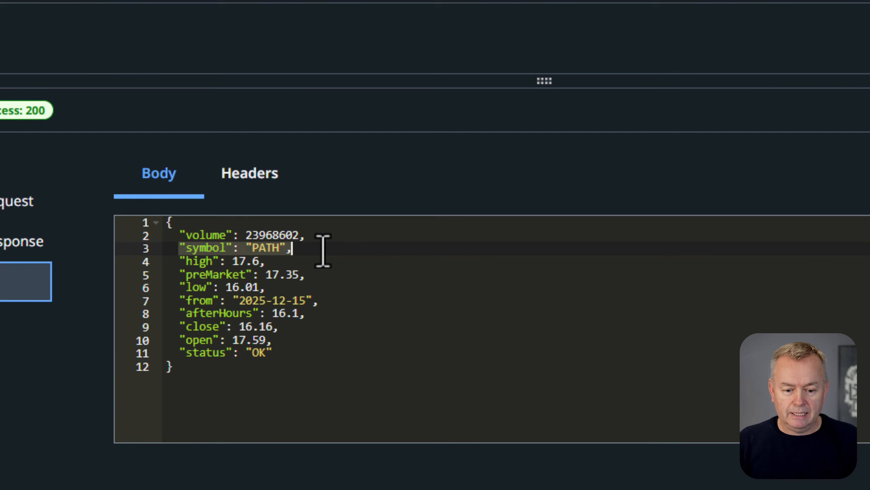
pyautogui.moveTo(225, 261); pyautogui.dragTo(252, 264)
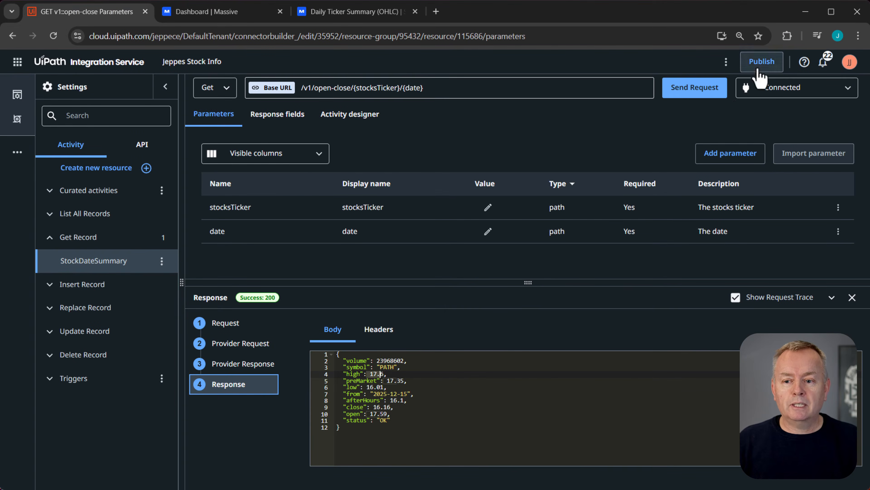
# - Start publishing the connector, and copy the address of the REST API Quickstart page from the Massive docs
pyautogui.click(759, 68)
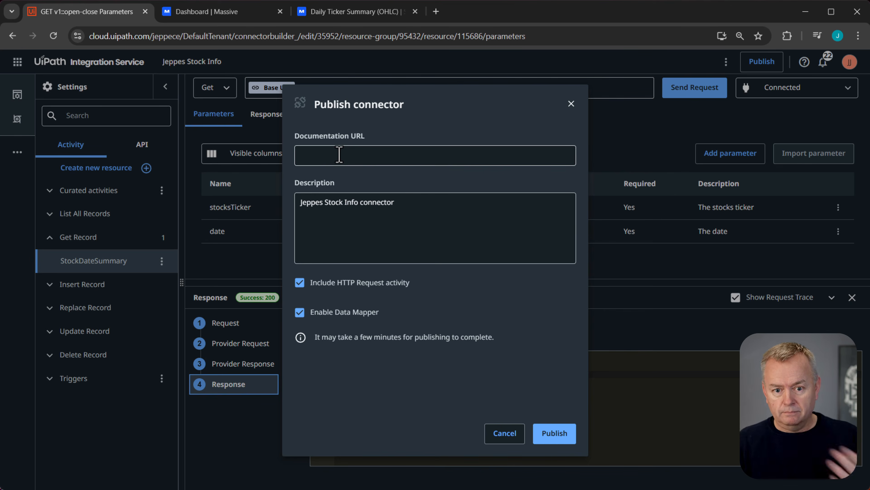
pyautogui.click(358, 15)
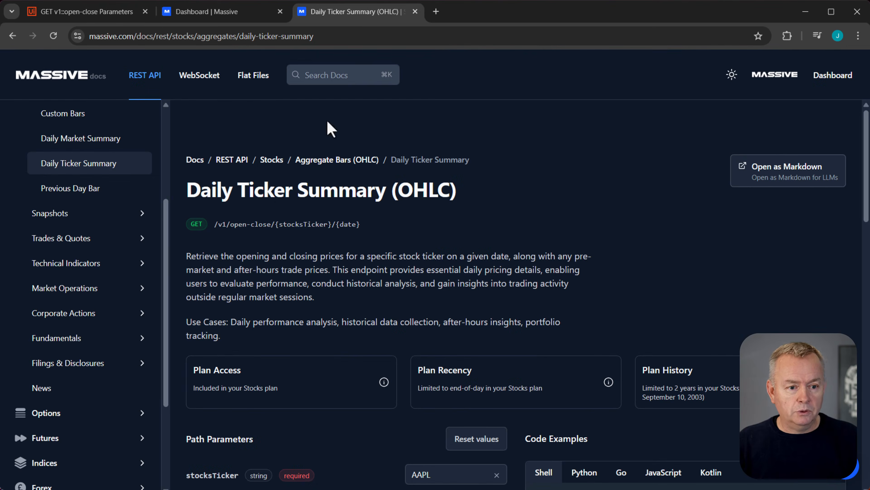
pyautogui.click(153, 89)
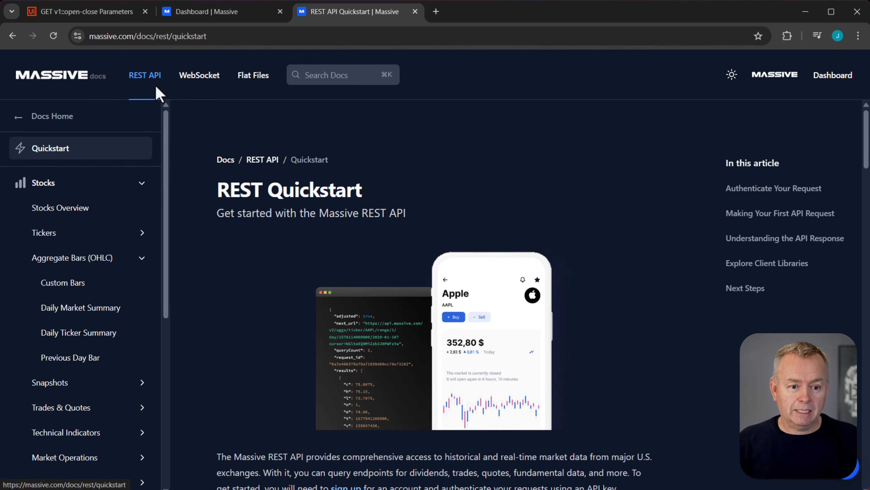
pyautogui.moveTo(240, 38); pyautogui.dragTo(85, 43)
pyautogui.hotkey('ctrl', 'c')
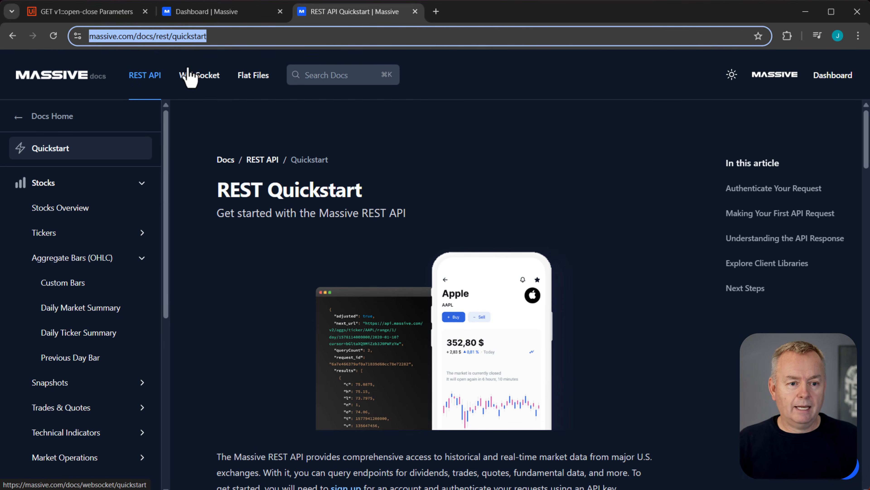
pyautogui.click(209, 14)
pyautogui.click(86, 12)
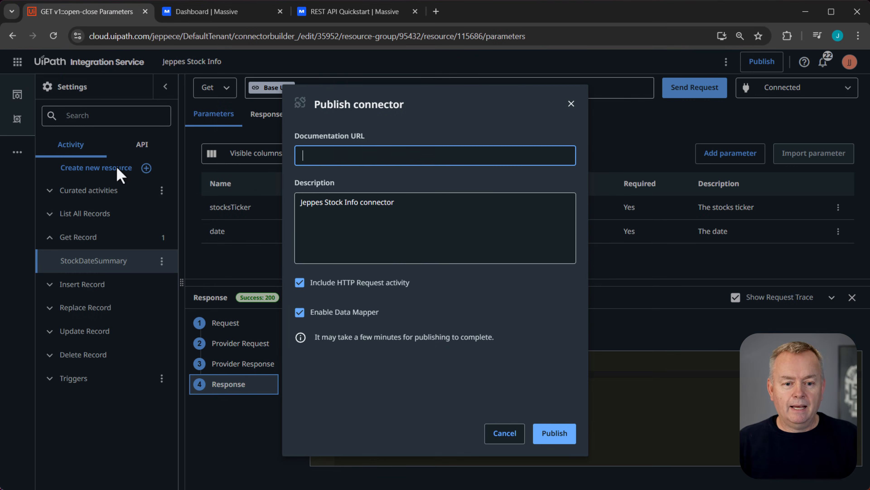
pyautogui.hotkey('ctrl', 'v')
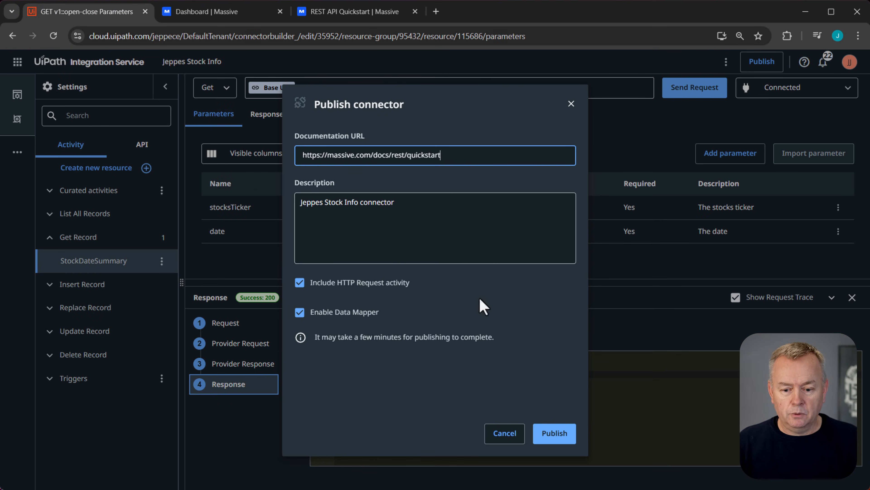
pyautogui.click(559, 433)
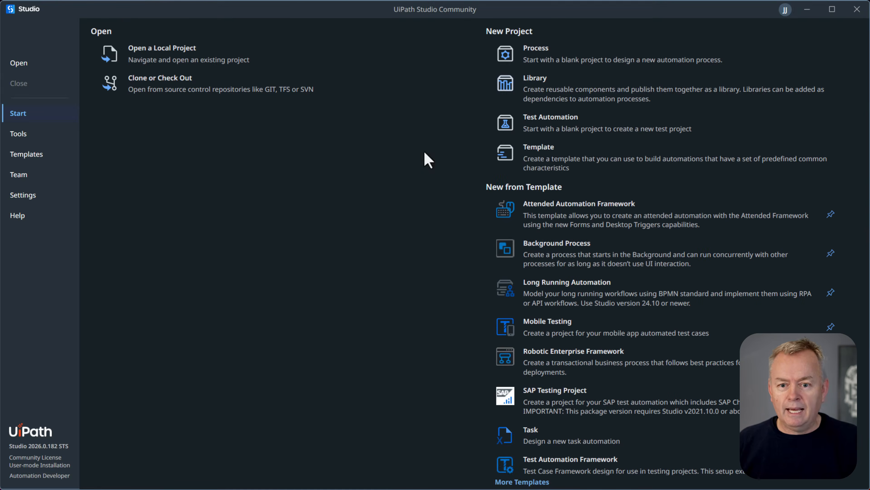
# - In UiPath Studio, create a new blank process named Stock Info
pyautogui.click(583, 54)
pyautogui.write('Stock Info')
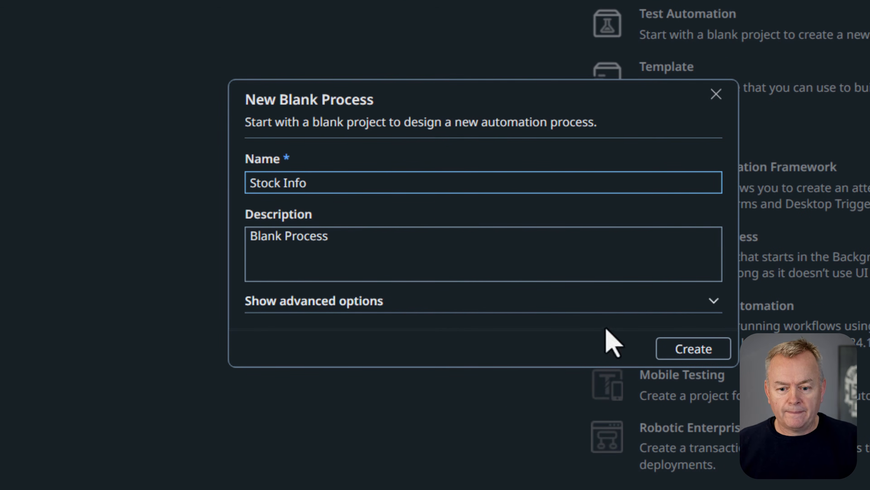
pyautogui.click(684, 347)
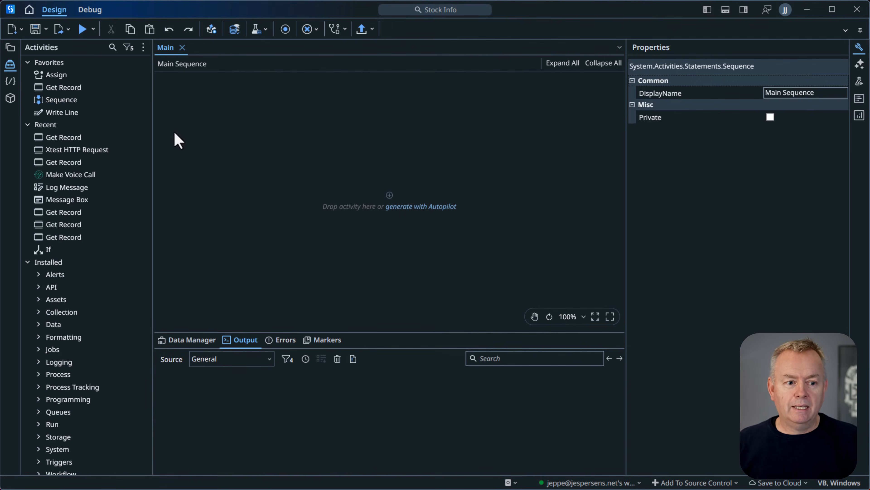
# - Add the Get Record activity from the custom Stock Info connector's Advanced group to the Main Sequence
pyautogui.click(27, 62)
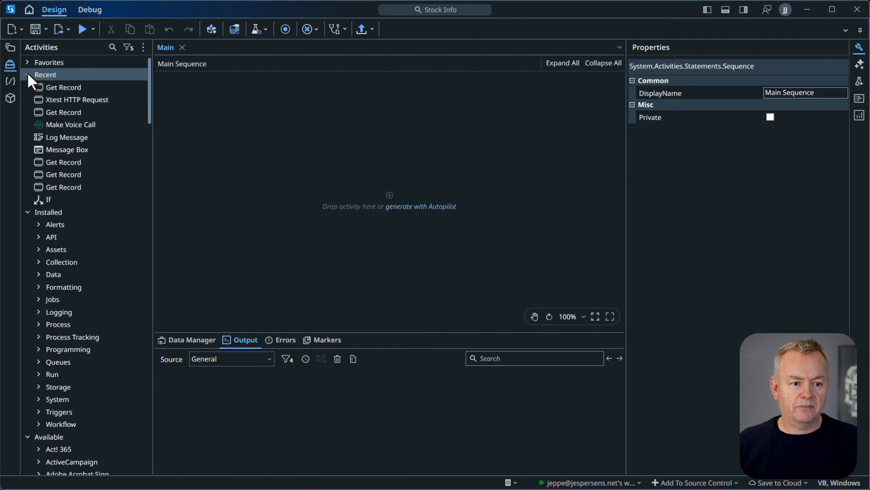
pyautogui.click(27, 74)
pyautogui.click(28, 87)
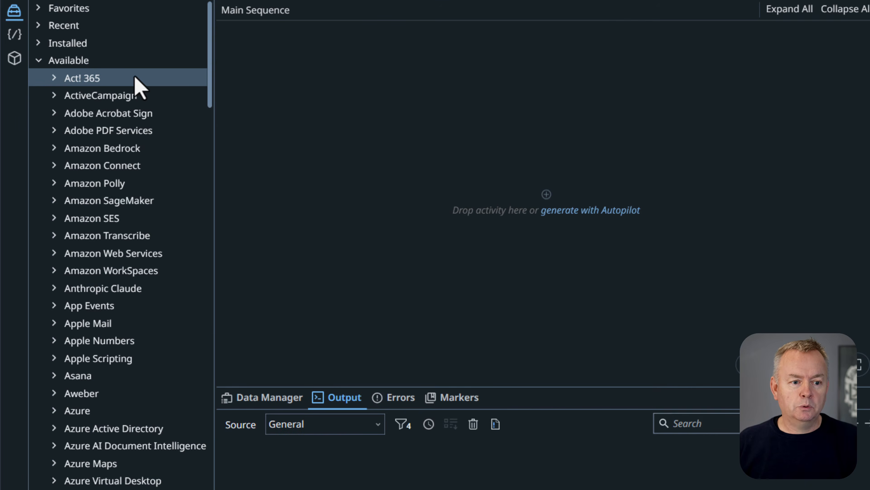
pyautogui.scroll(-11, 151, 136)
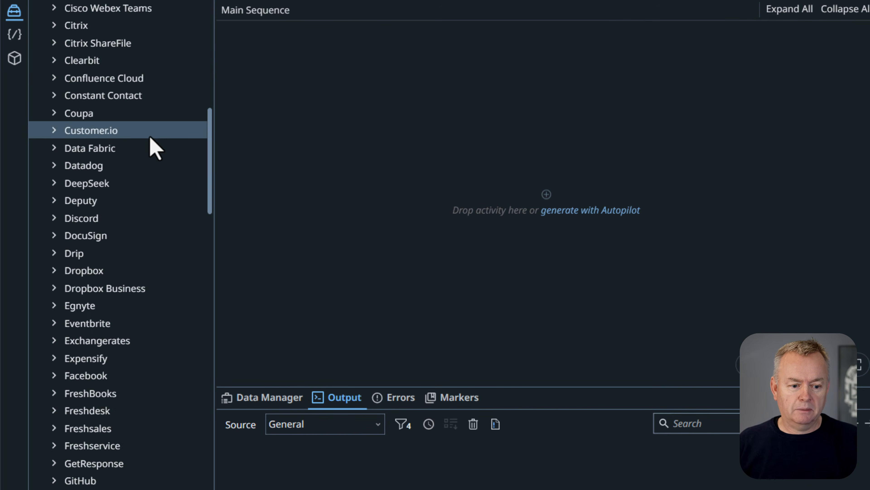
pyautogui.scroll(-10, 151, 137)
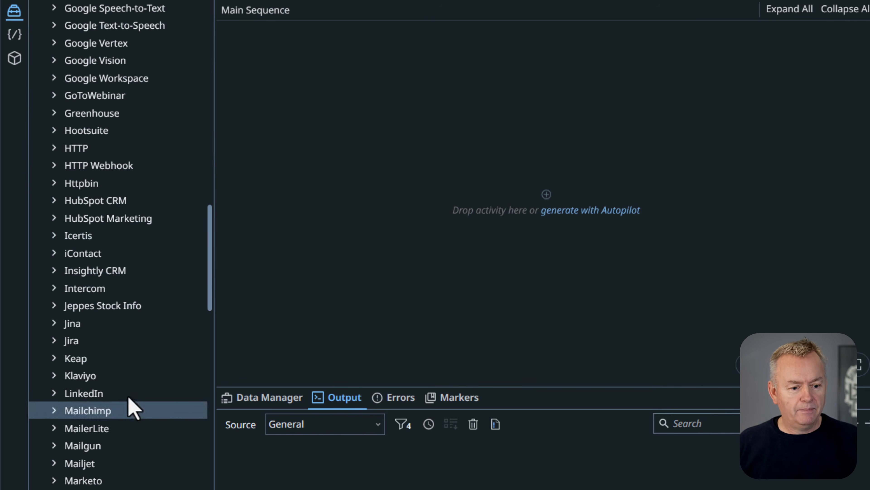
pyautogui.click(54, 309)
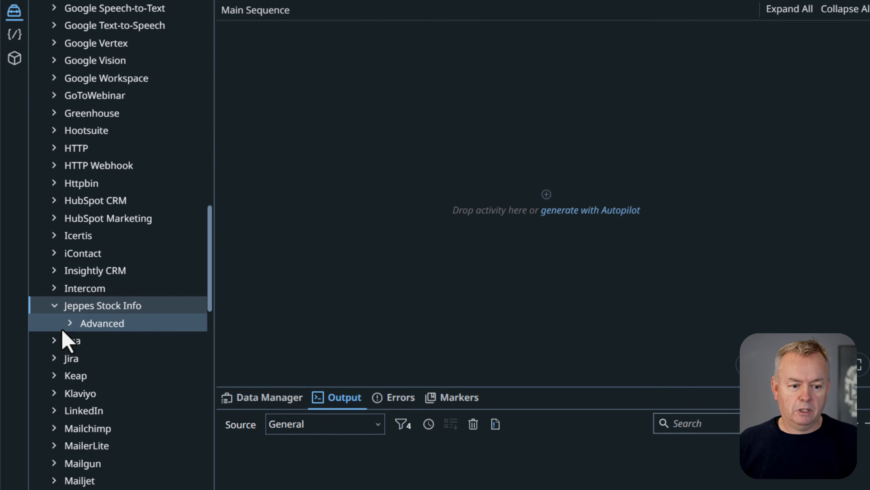
pyautogui.click(70, 323)
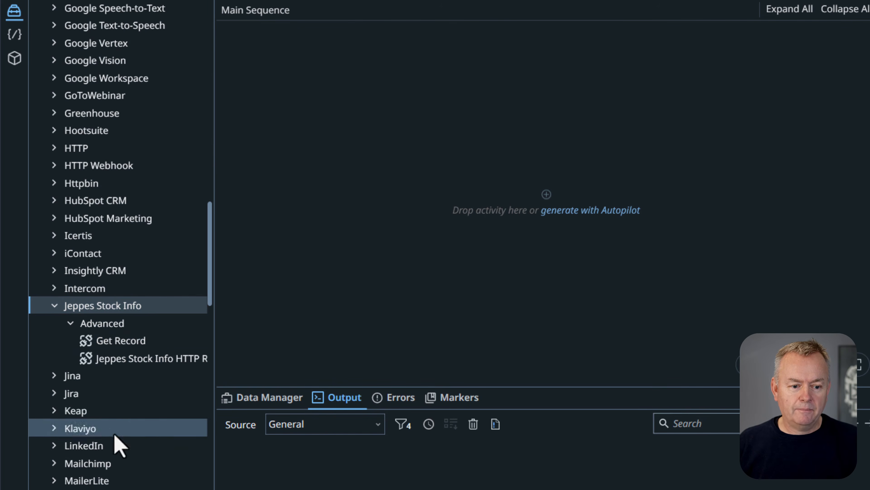
pyautogui.click(120, 345)
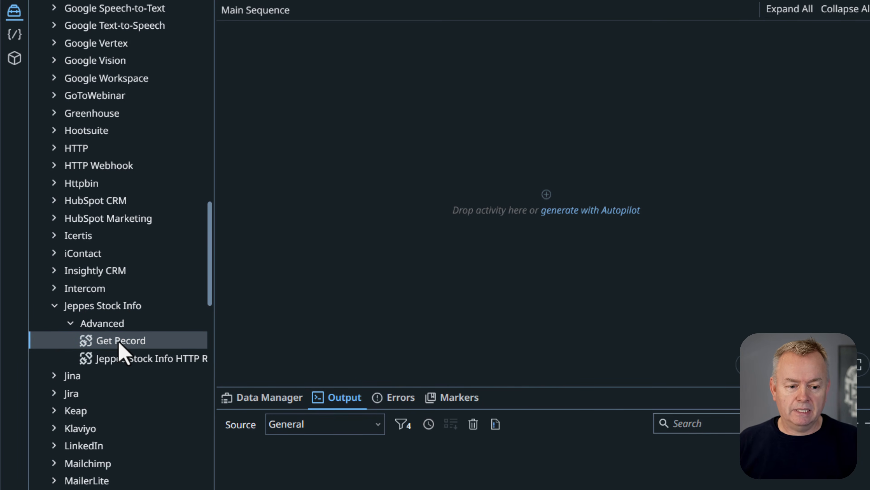
pyautogui.moveTo(120, 347); pyautogui.dragTo(548, 196)
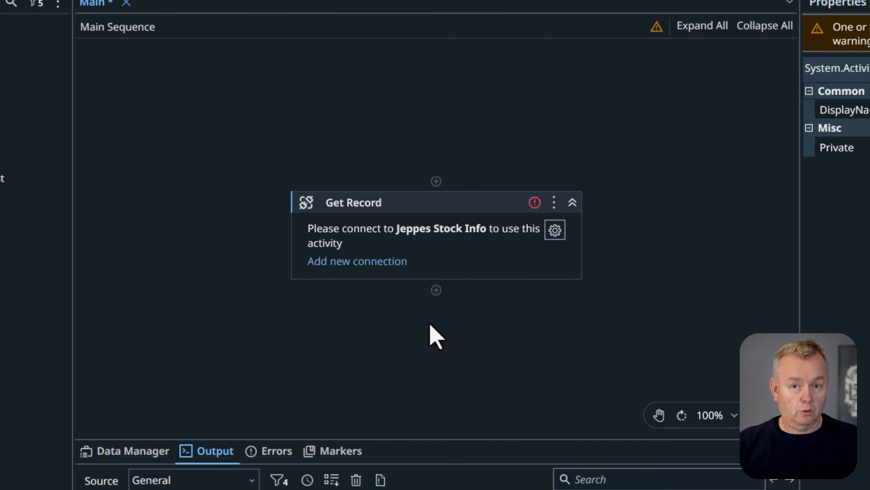
# - Add a new connection for the Get Record activity, stored in the Shared folder, and return to Studio
pyautogui.click(363, 266)
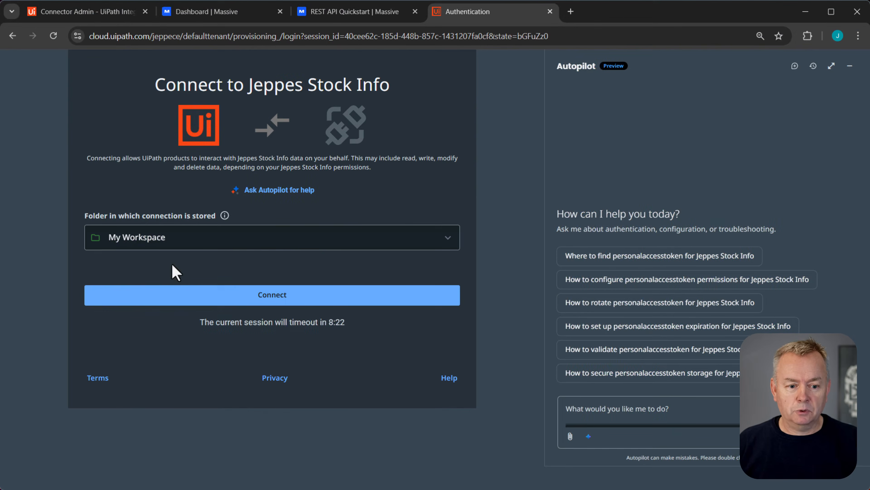
pyautogui.click(177, 246)
pyautogui.click(157, 326)
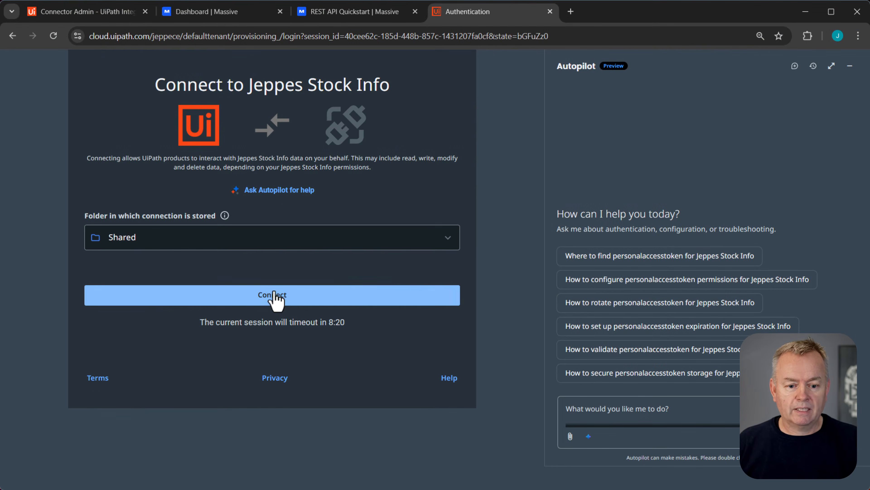
pyautogui.click(274, 294)
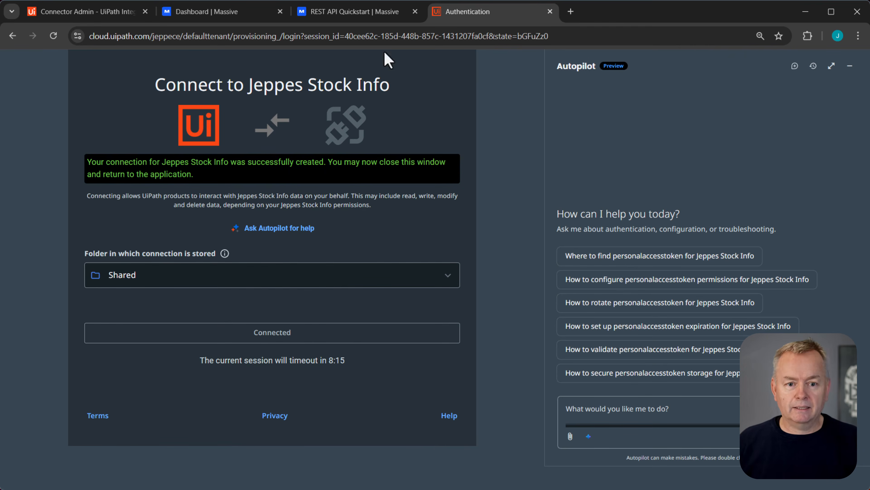
pyautogui.click(805, 12)
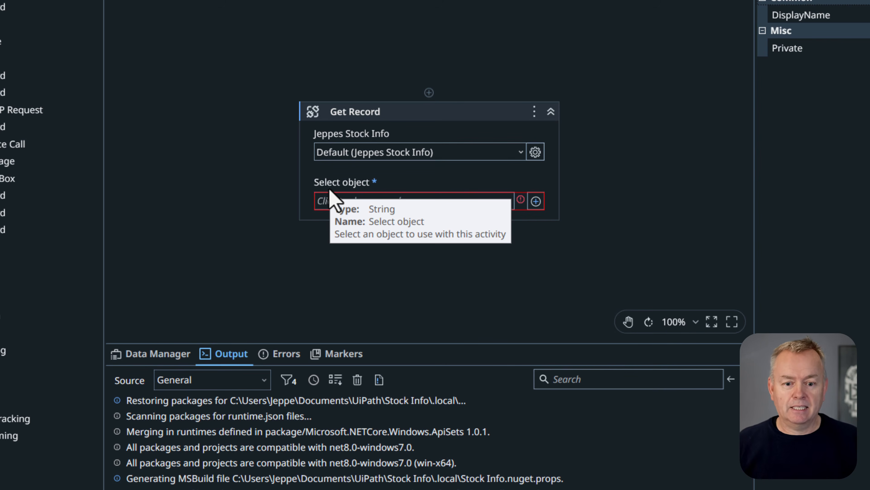
# - Configure the Get Record activity to use the StockDateSummary object with date "2025-12-18" and stocksTicker "AAPL"
pyautogui.click(495, 185)
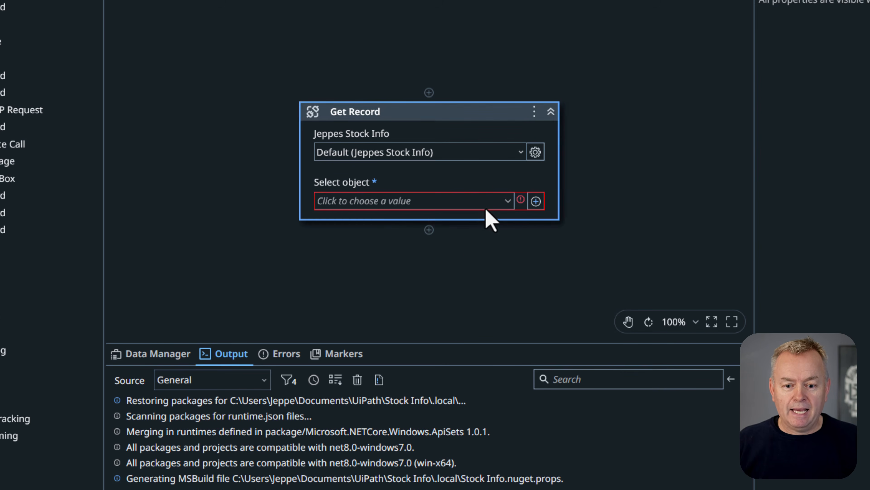
pyautogui.click(514, 206)
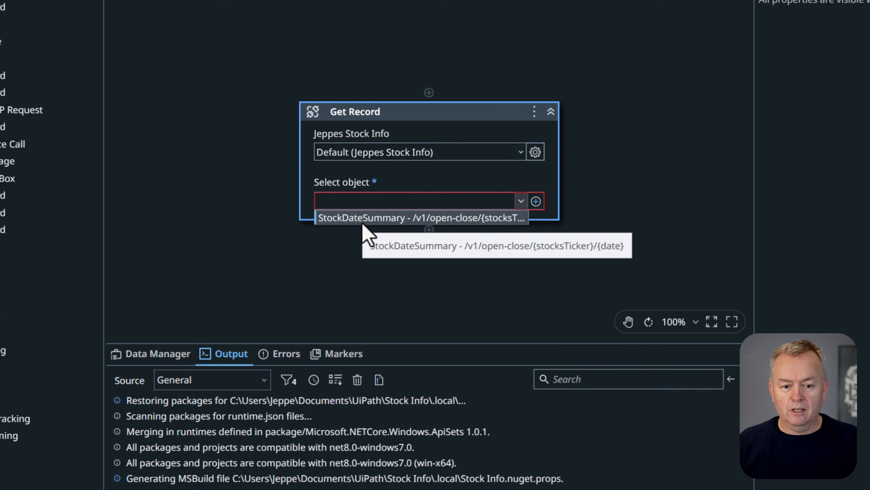
pyautogui.click(364, 220)
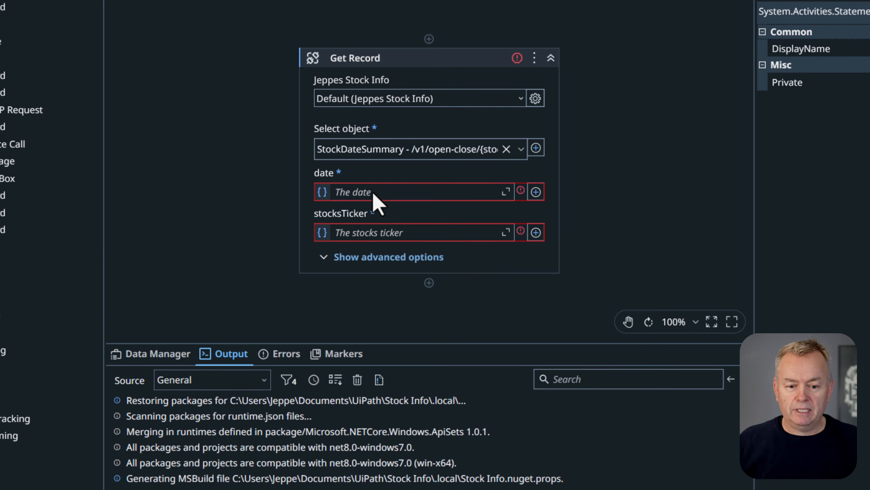
pyautogui.click(409, 192)
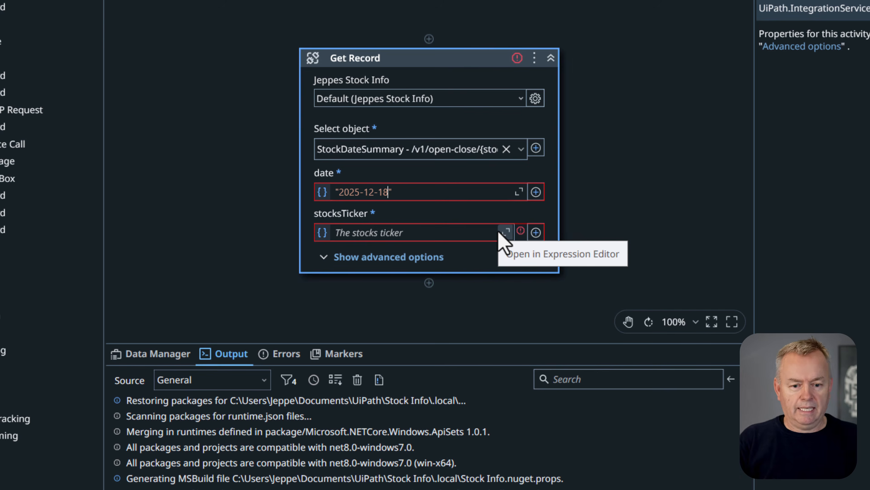
pyautogui.click(430, 234)
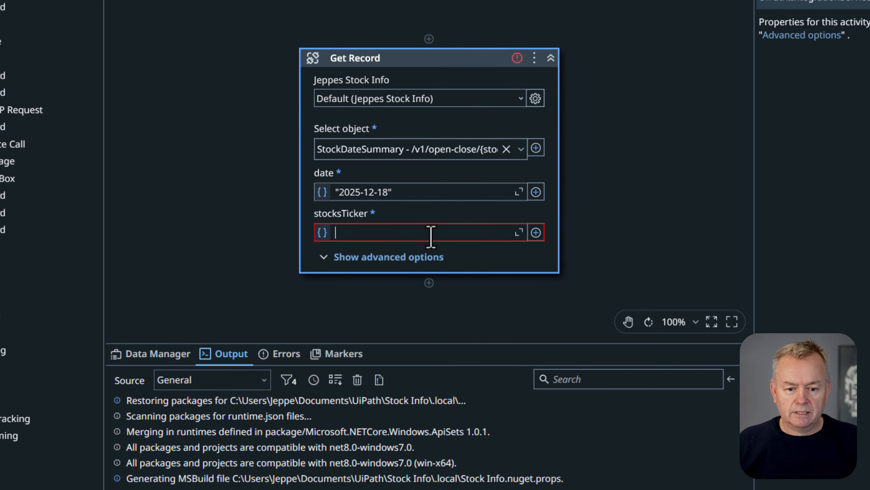
pyautogui.write('"AAPL')
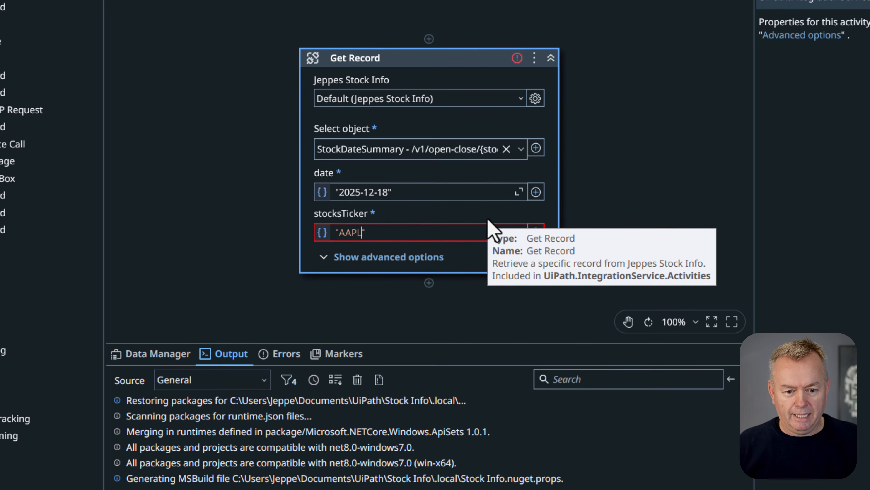
pyautogui.click(632, 169)
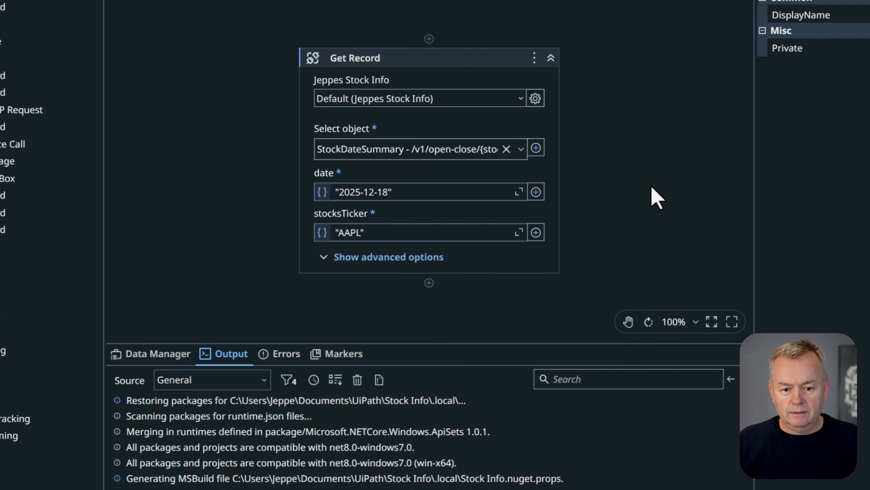
# - Store the Get Record activity's StockDateSummary output in a new variable named ourSummary
pyautogui.click(390, 257)
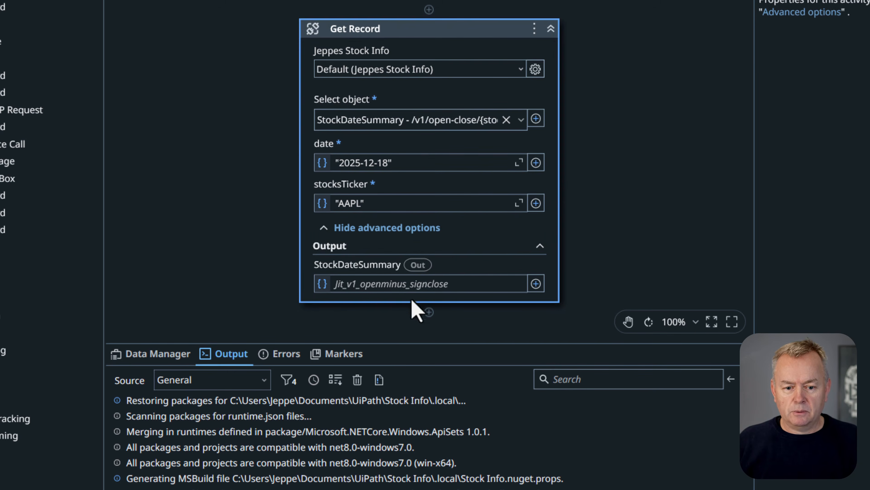
pyautogui.click(486, 279)
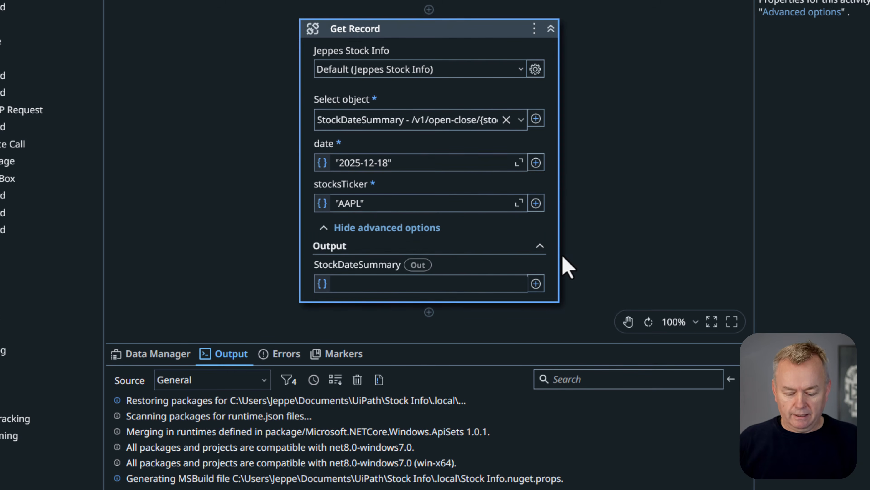
pyautogui.hotkey('ctrl', 'k')
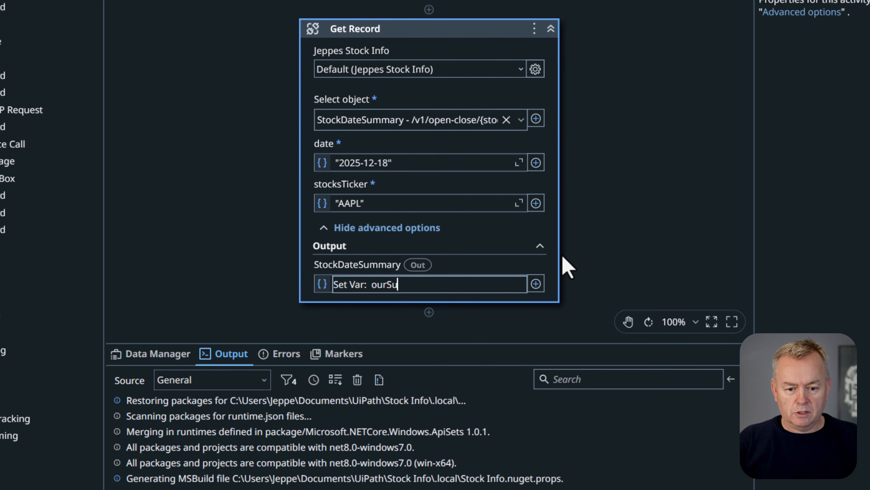
pyautogui.write('ourSummary')
pyautogui.press('Return')
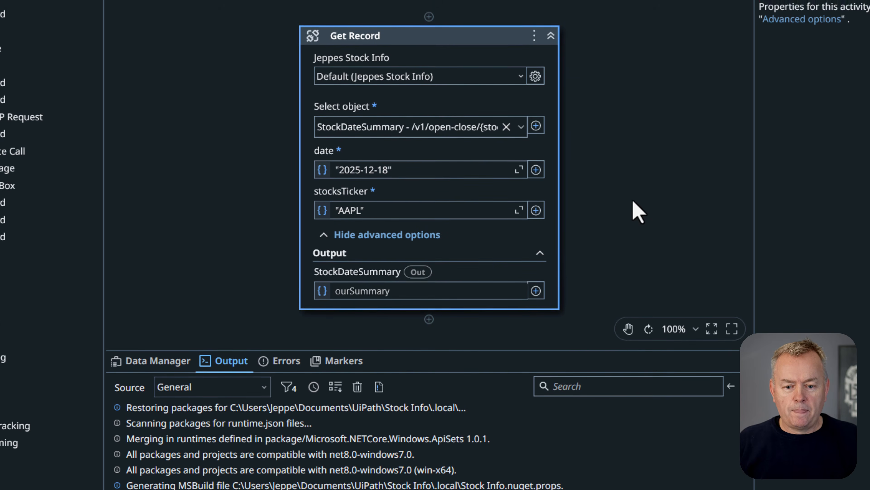
pyautogui.click(633, 210)
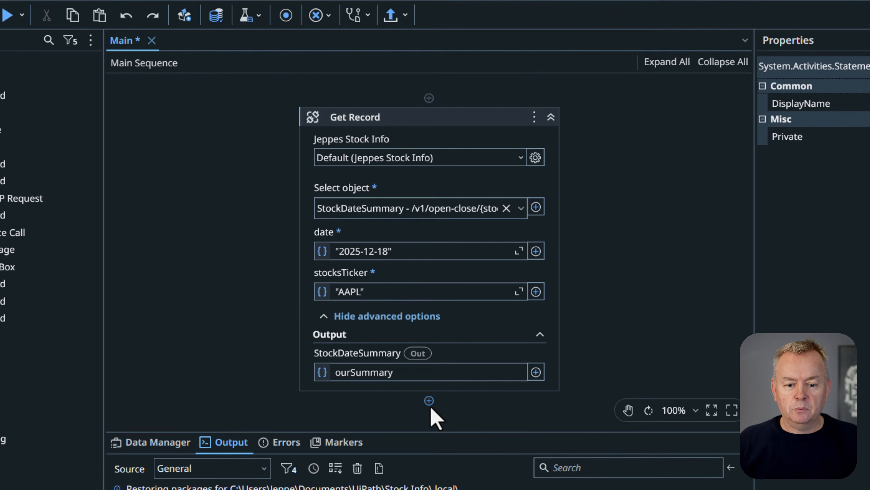
pyautogui.click(429, 405)
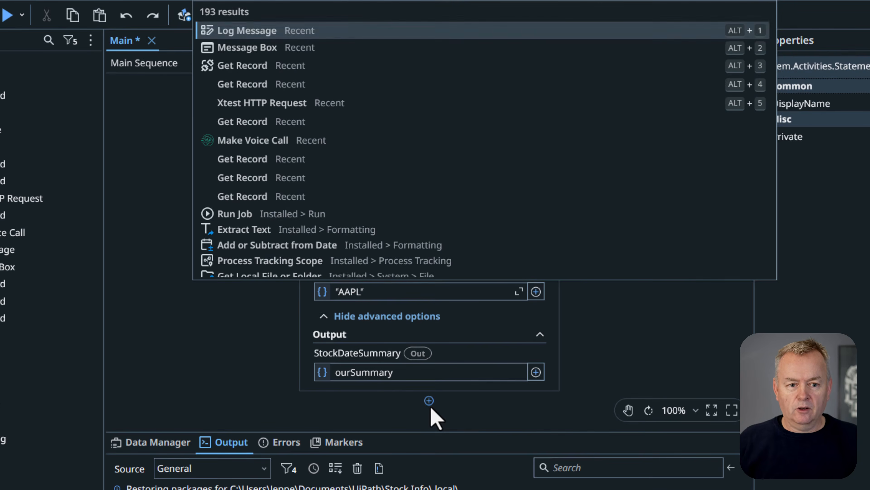
pyautogui.click(224, 33)
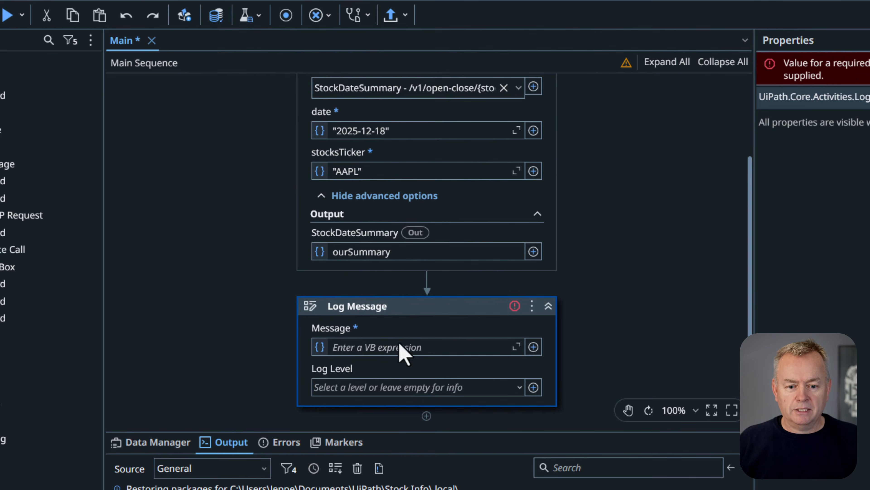
pyautogui.click(403, 347)
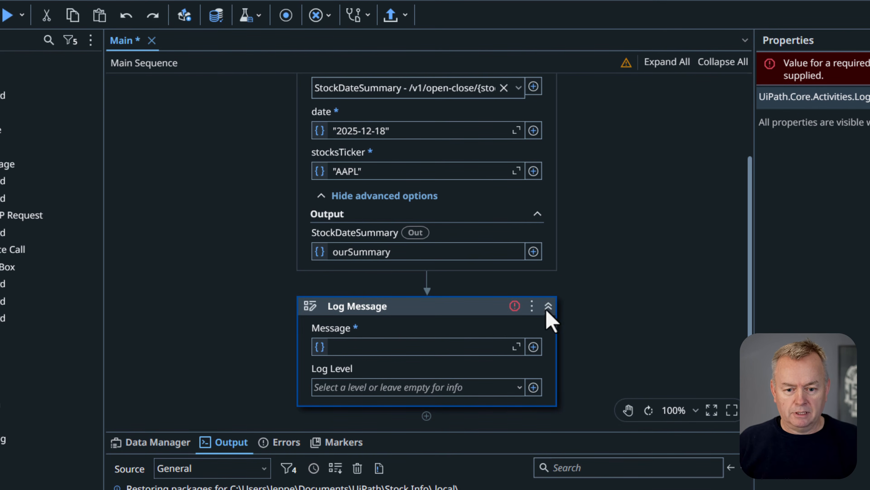
pyautogui.click(532, 305)
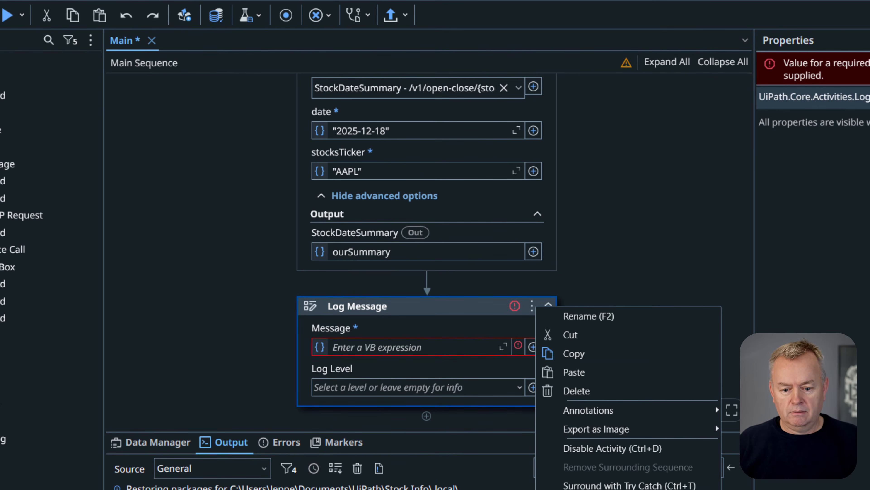
pyautogui.click(614, 391)
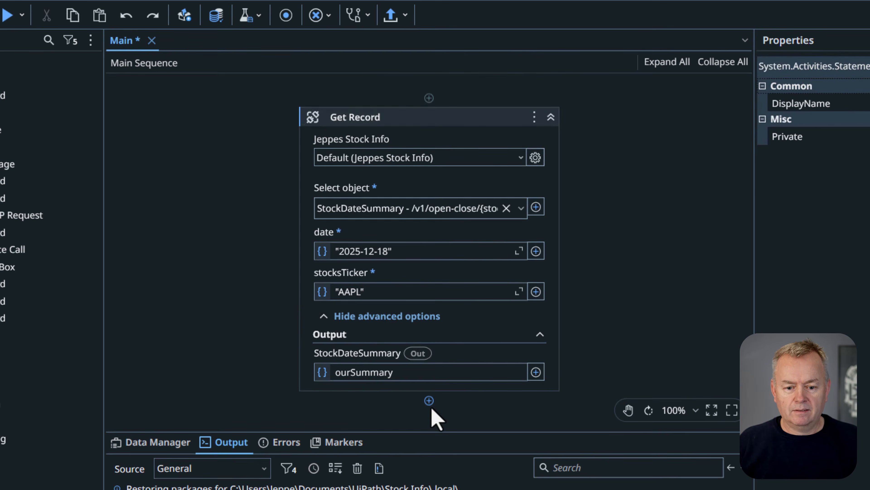
# - Add a Message Box after Get Record with the text ourSummary.close, run the process and dismiss the message
pyautogui.click(429, 401)
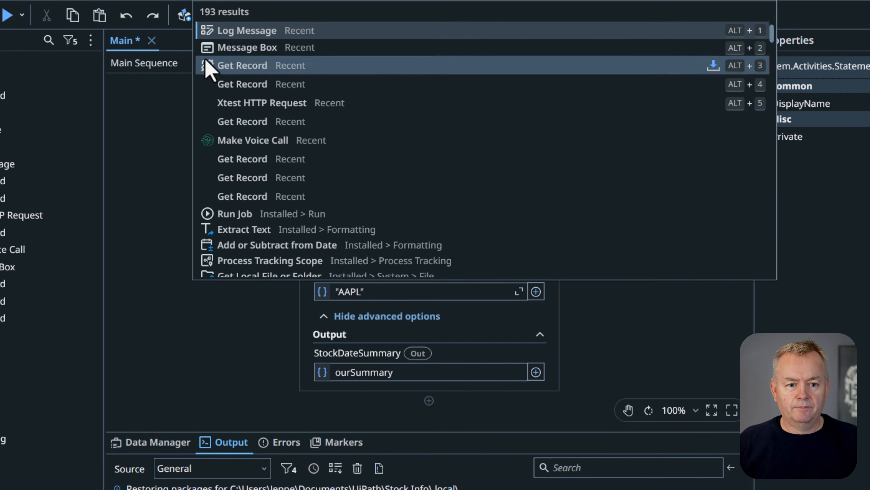
pyautogui.click(287, 51)
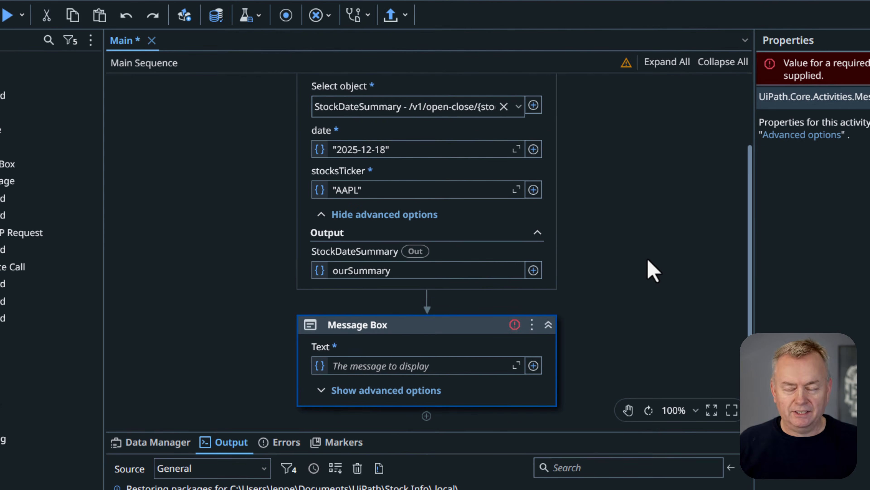
pyautogui.click(448, 369)
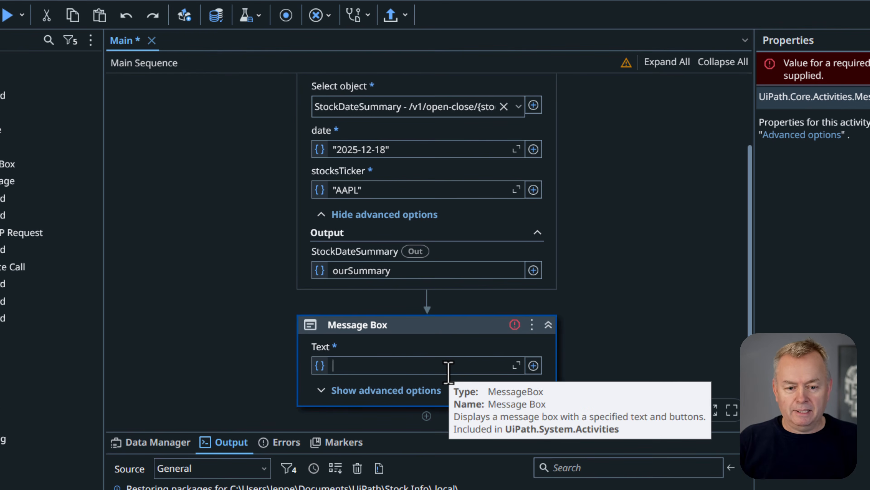
pyautogui.write('ourSummary')
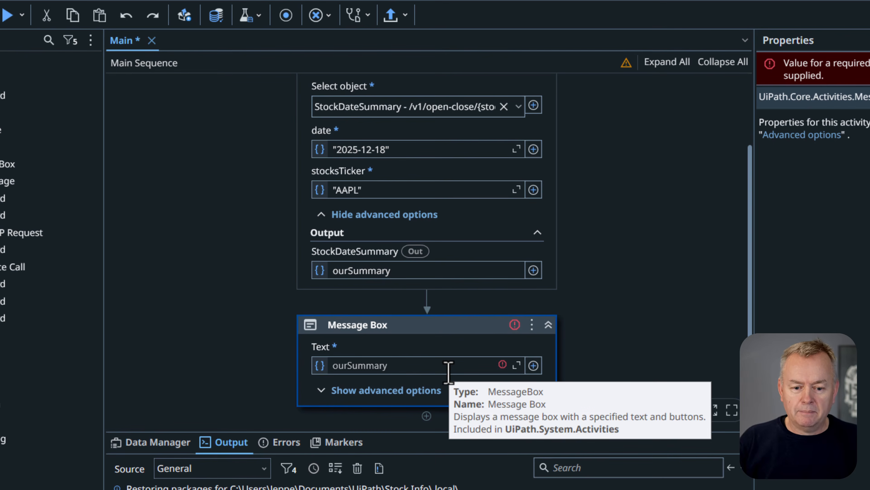
pyautogui.write('.')
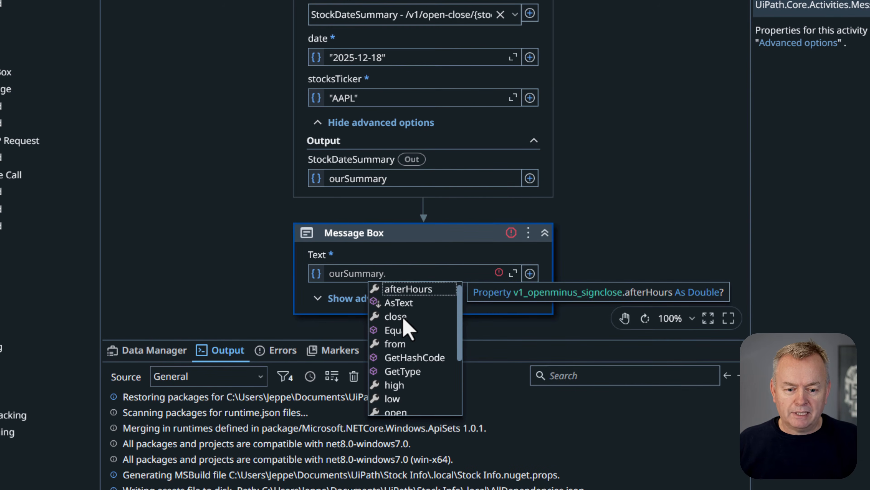
pyautogui.doubleClick(446, 316)
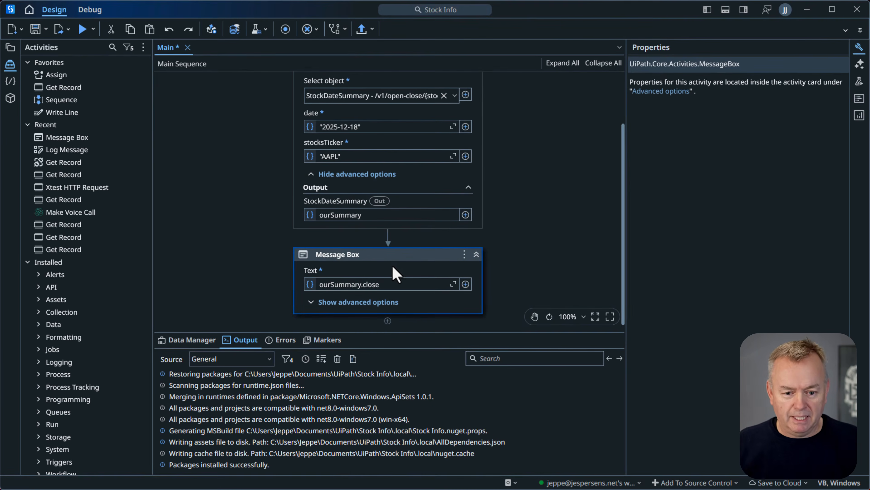
pyautogui.click(83, 30)
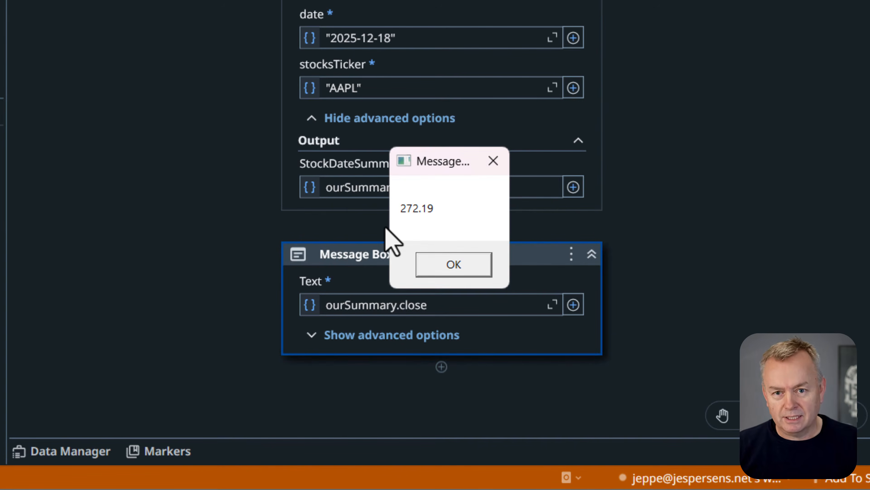
pyautogui.click(466, 273)
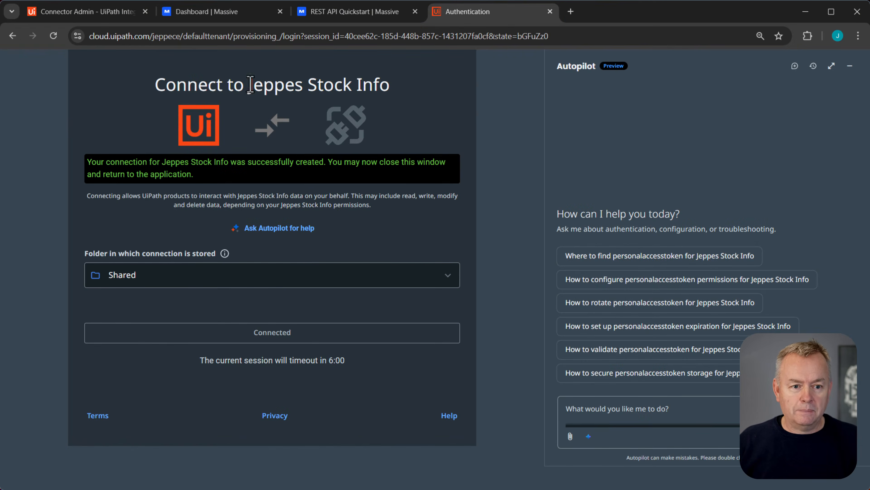
# - In the browser, open the Integration Service connector catalog and search for the custom Stock Info connector by its owner's first name
pyautogui.click(109, 13)
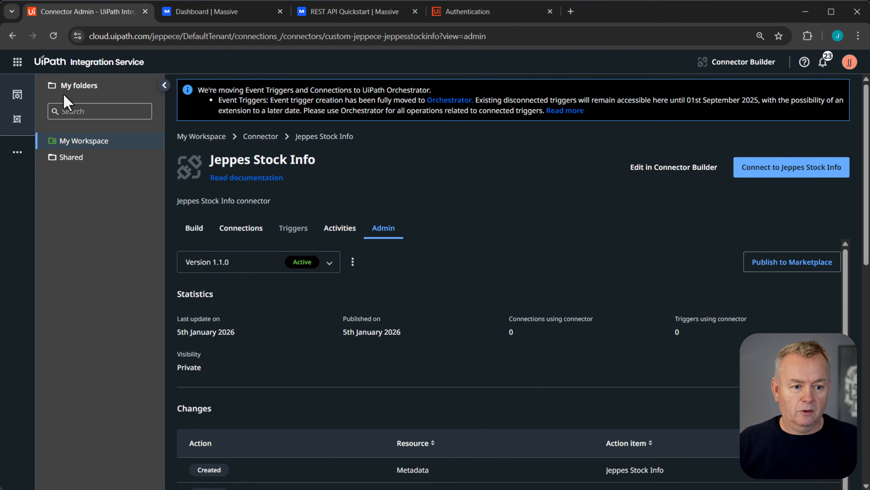
pyautogui.click(18, 61)
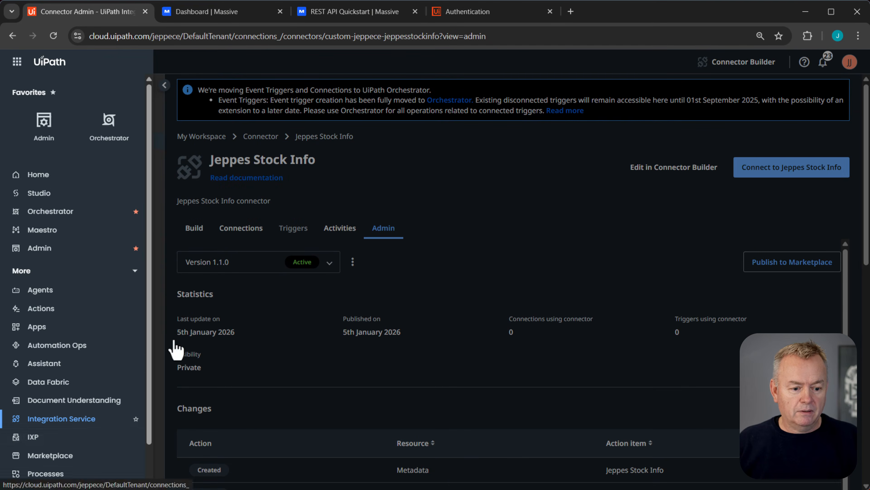
pyautogui.click(175, 346)
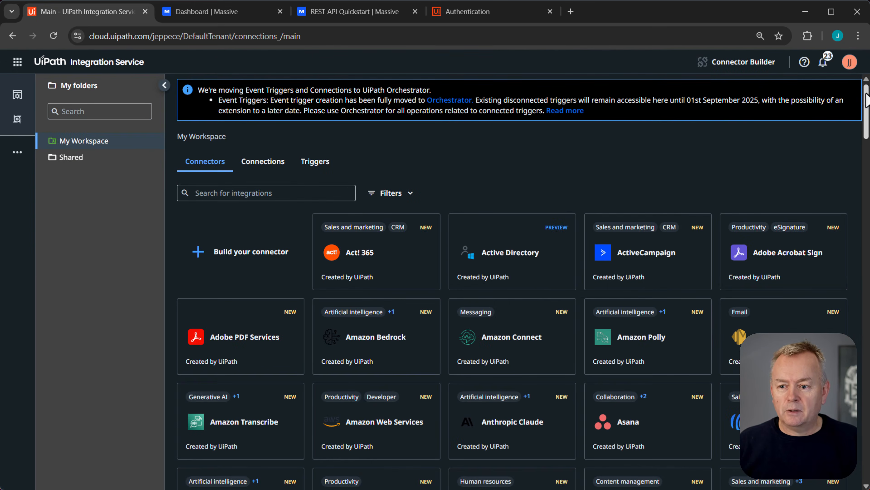
pyautogui.moveTo(867, 99); pyautogui.dragTo(839, 256)
pyautogui.scroll(-5, 545, 317)
pyautogui.scroll(20, 542, 302)
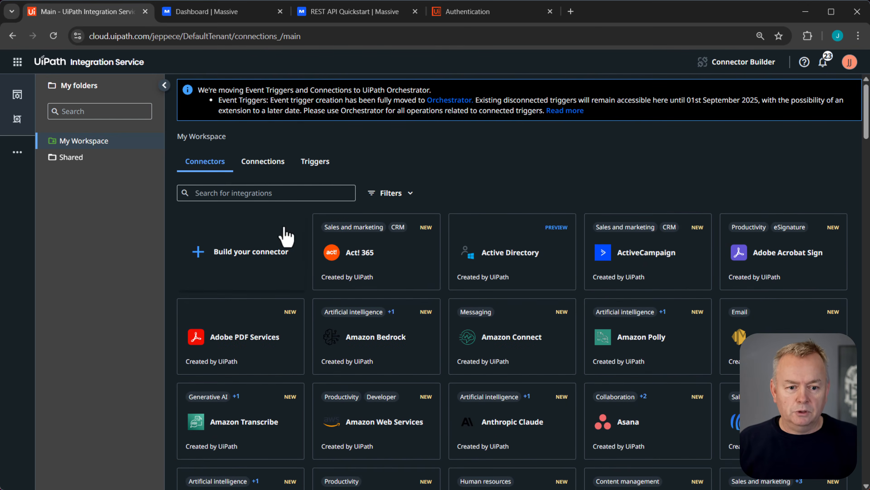
pyautogui.click(297, 191)
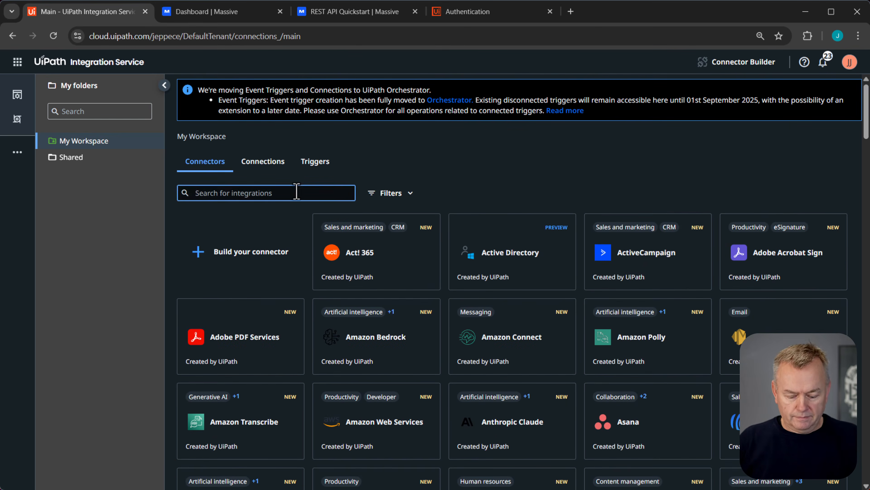
pyautogui.write('jeppe')
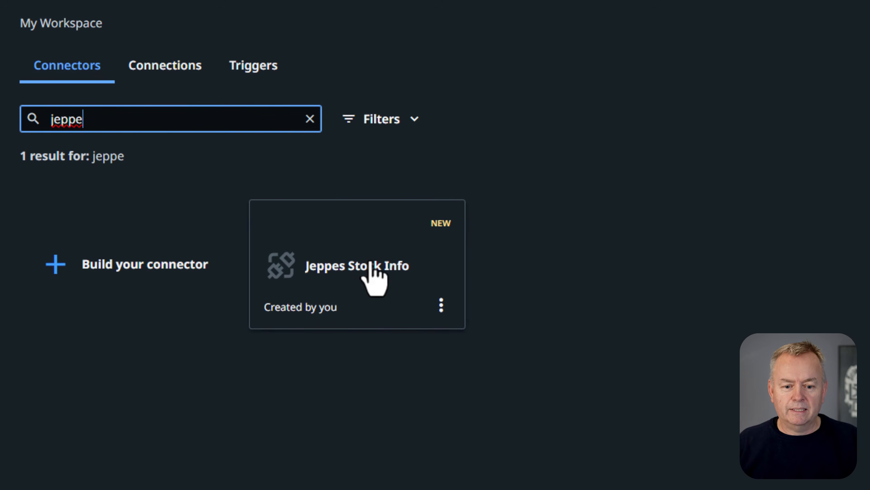